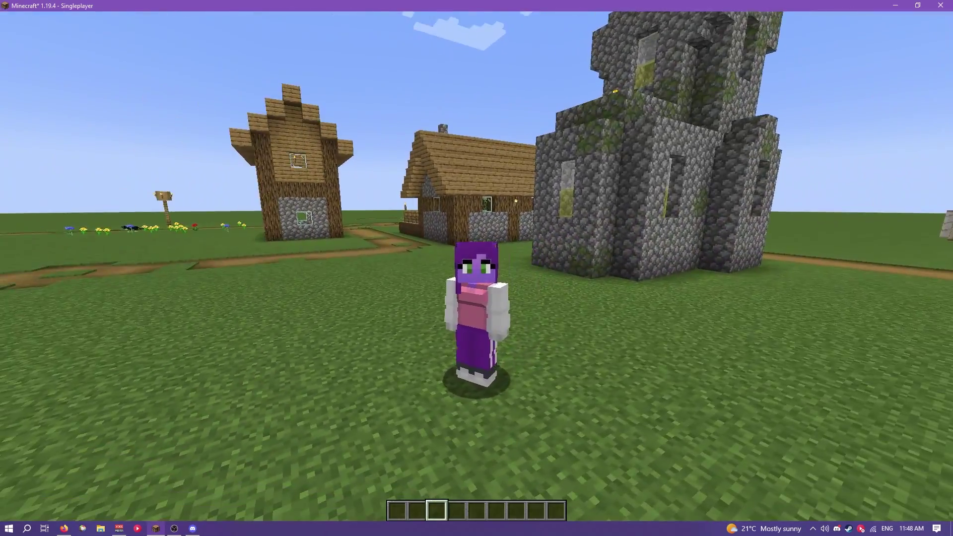
# Walk the purple-haired character through the village, then close the game window.
pyautogui.press('w')
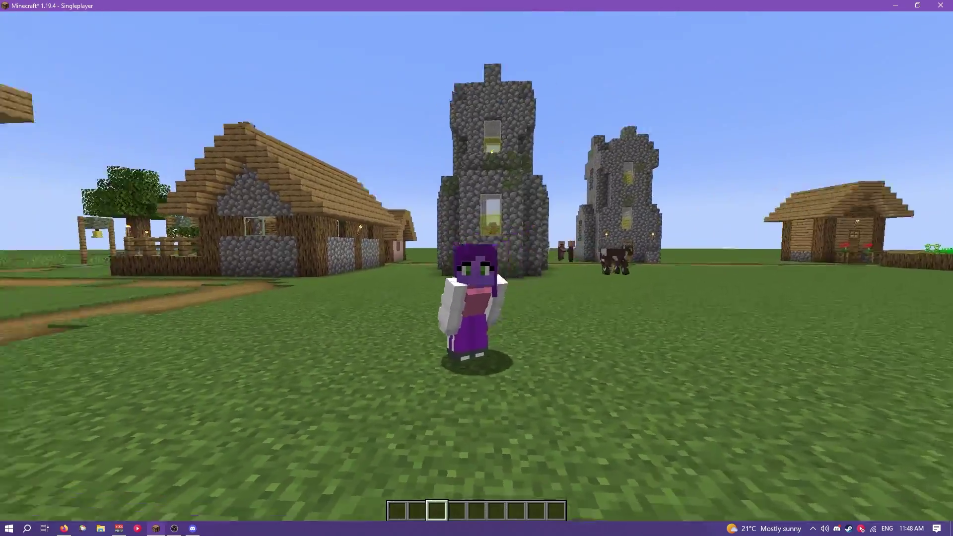
pyautogui.press('w')
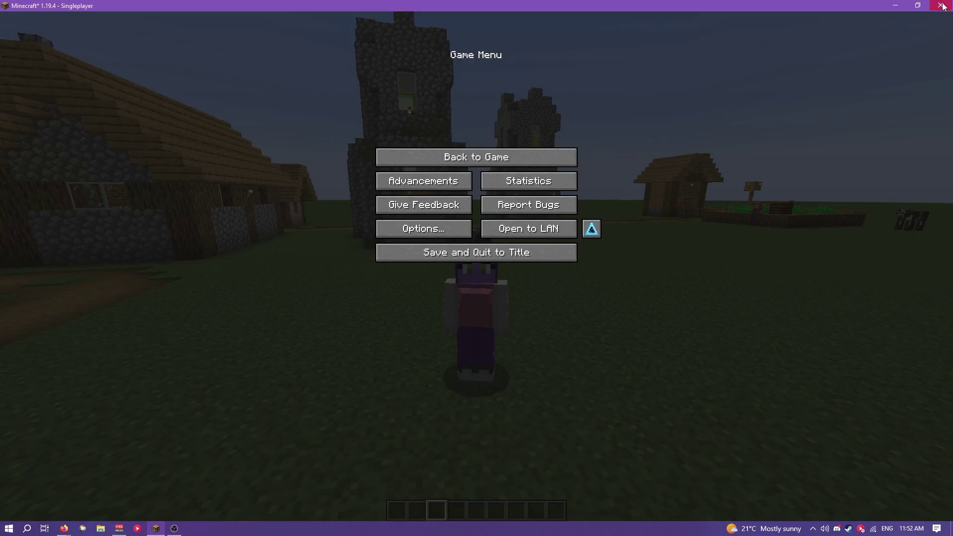
pyautogui.click(941, 5)
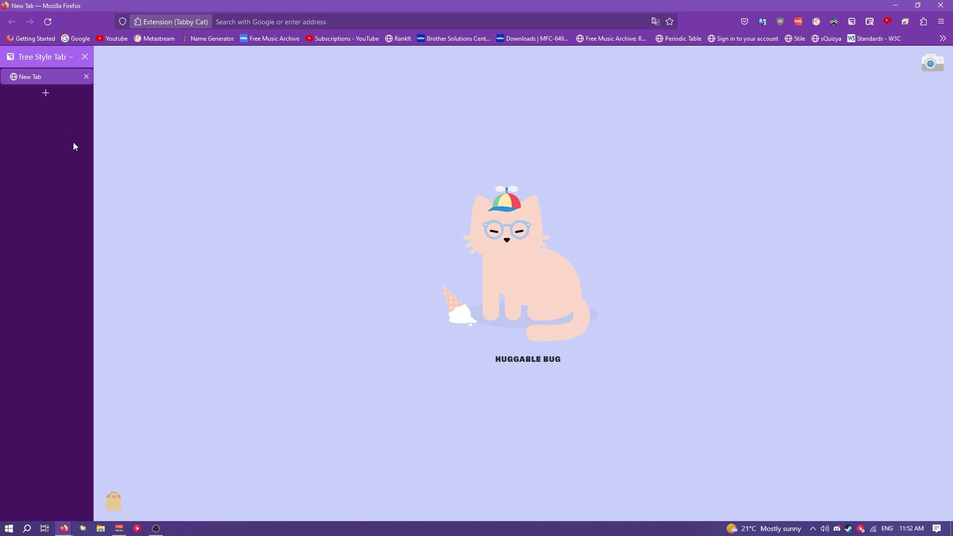
# Search the web for 'figura modrinth' and open the Figura mod page on Modrinth.
pyautogui.click(274, 21)
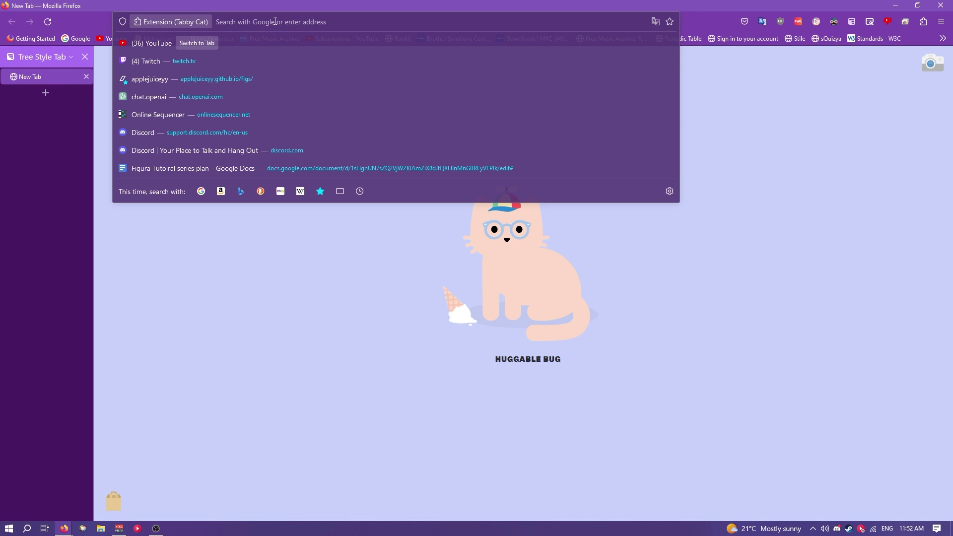
pyautogui.press('Escape')
pyautogui.click(250, 25)
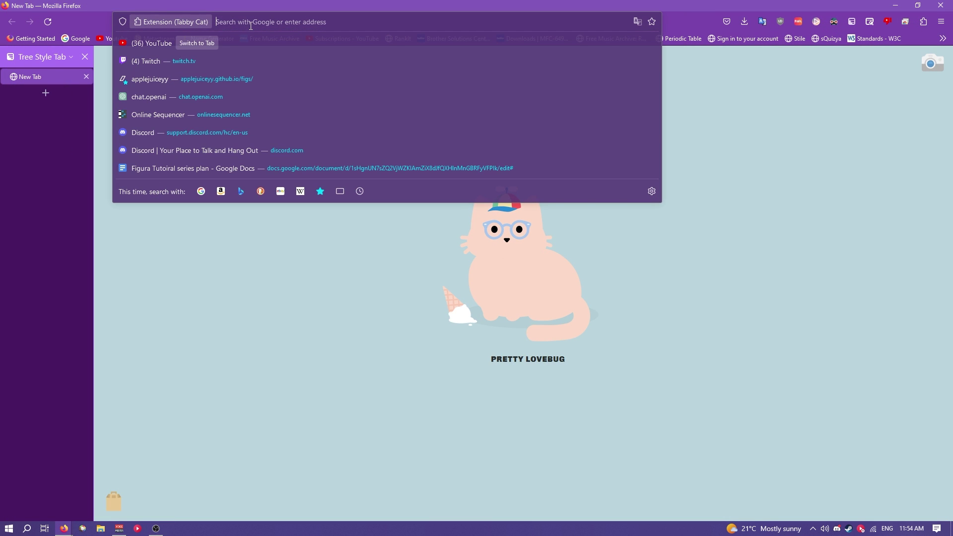
pyautogui.write('figura modrinth')
pyautogui.press('Return')
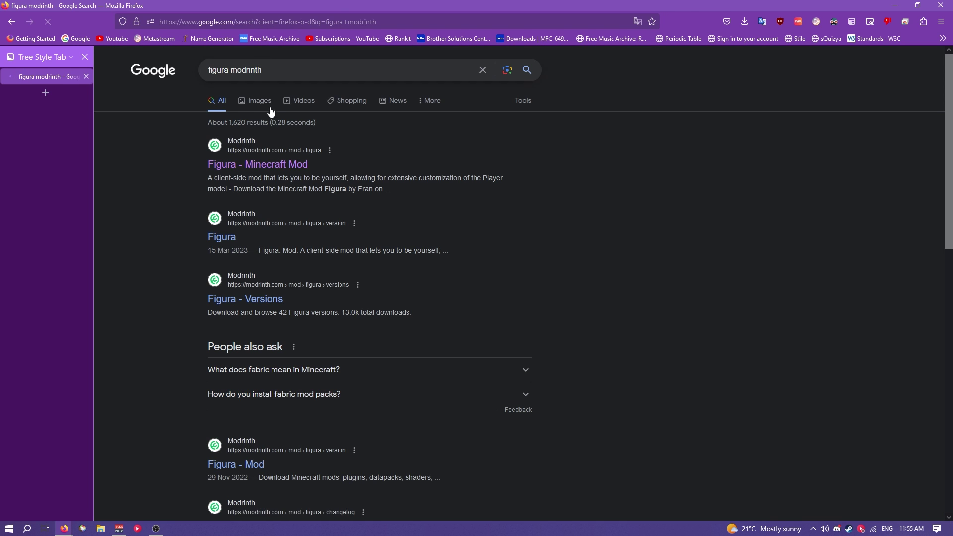
pyautogui.click(280, 165)
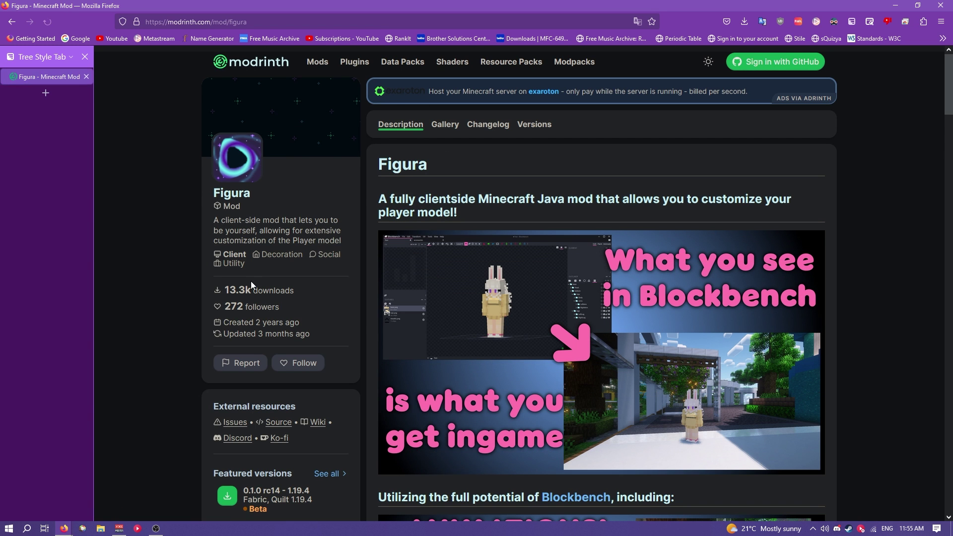
pyautogui.scroll(-1, 308, 299)
pyautogui.scroll(-1, 308, 299)
pyautogui.scroll(-1, 317, 317)
pyautogui.scroll(-2, 326, 333)
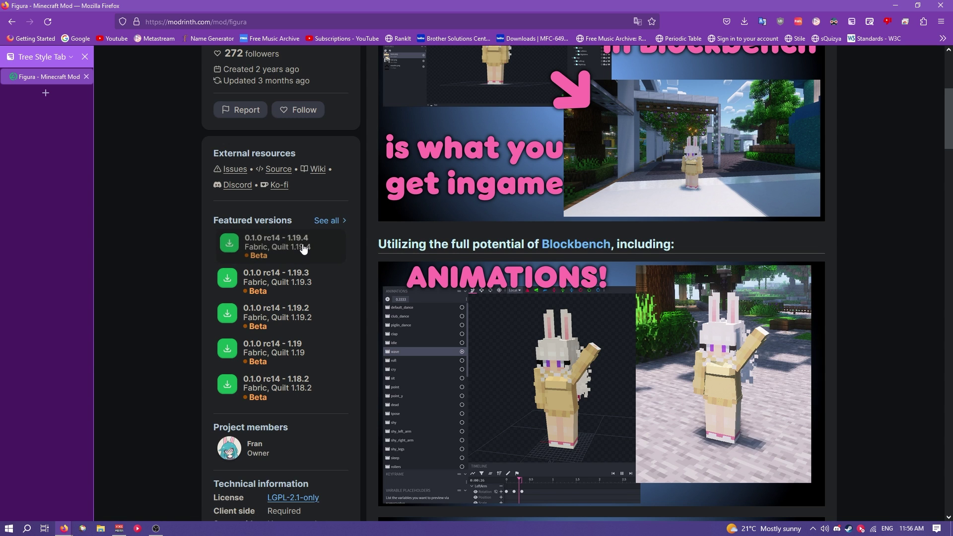
# Download the Figura 0.1.0 rc14 jar for Minecraft 1.19.4 and dismiss the downloads list.
pyautogui.click(303, 249)
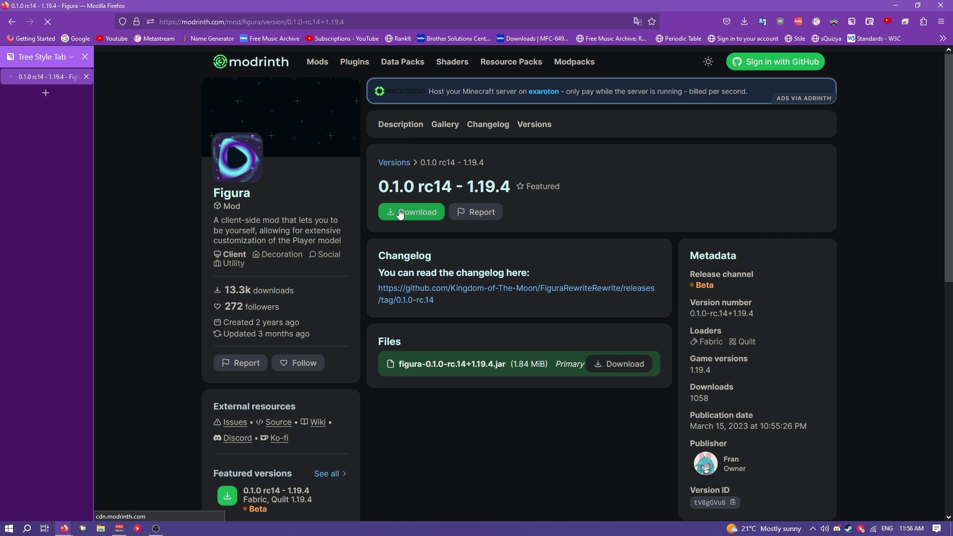
pyautogui.click(400, 213)
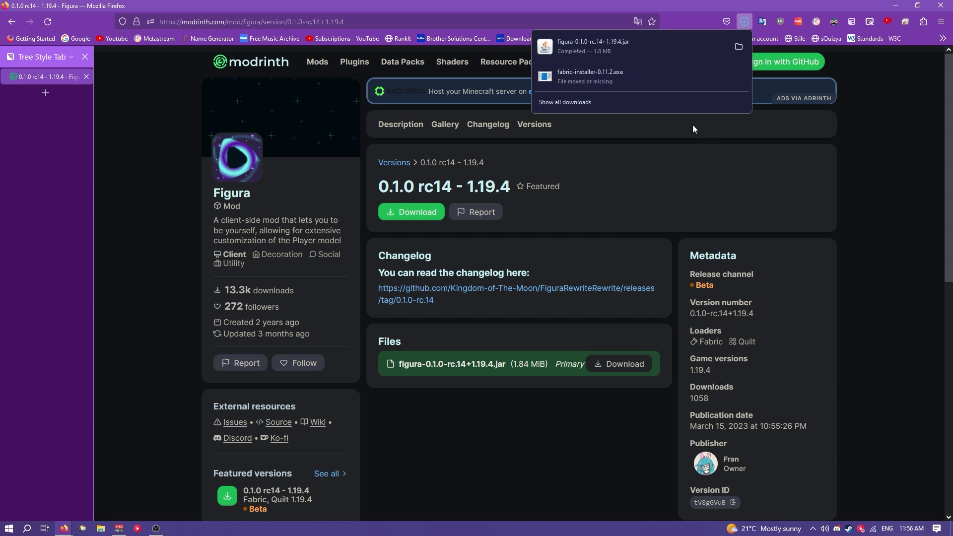
pyautogui.click(56, 243)
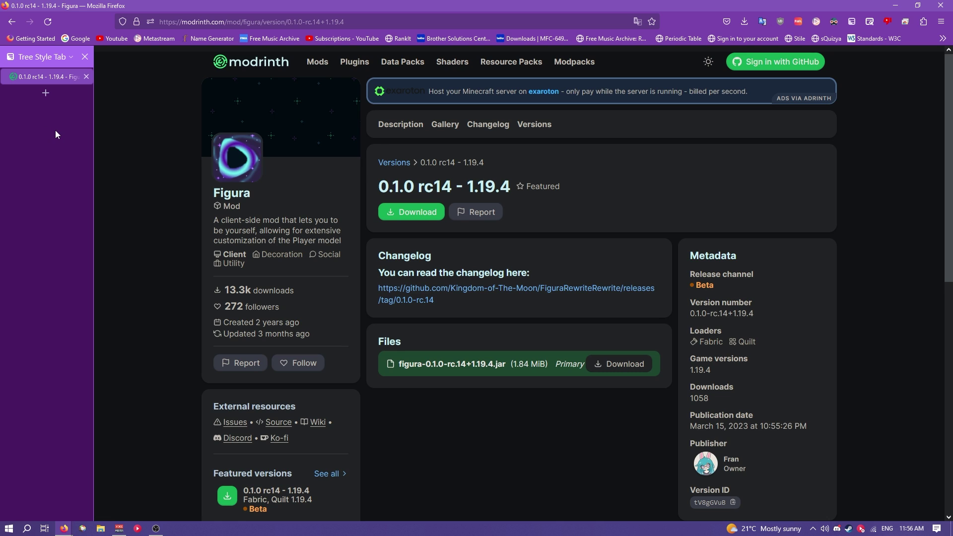
# Download the Fabric installer for Windows from fabricmc.net and launch it.
pyautogui.click(46, 93)
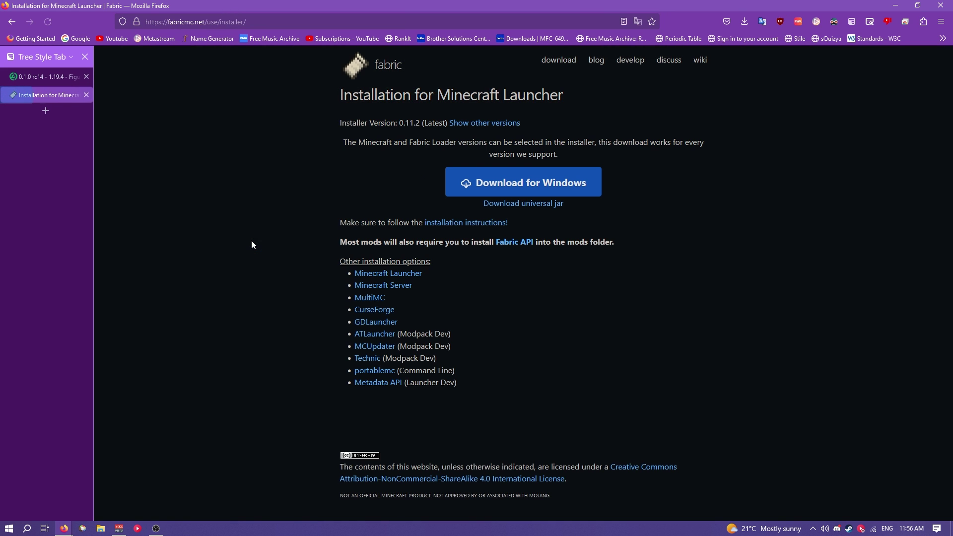
pyautogui.click(566, 183)
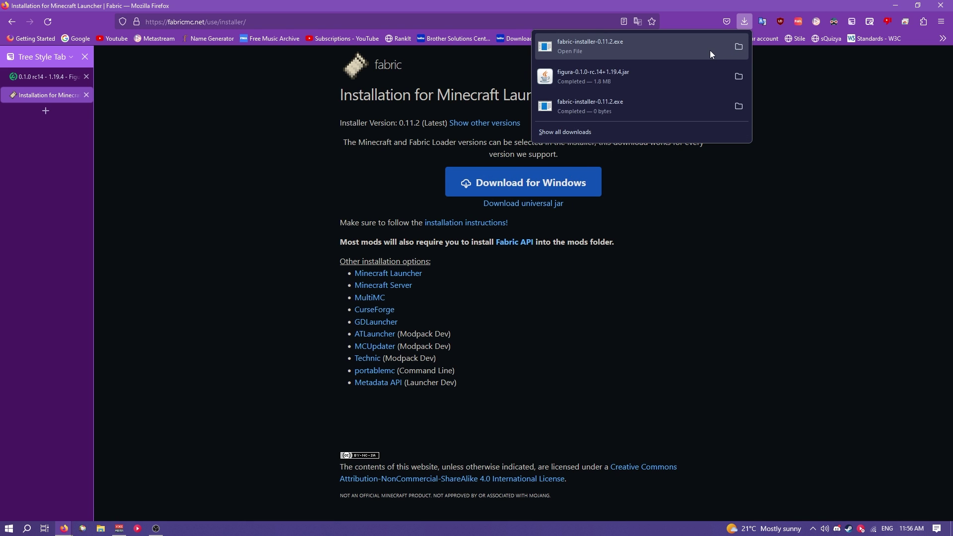
pyautogui.click(696, 47)
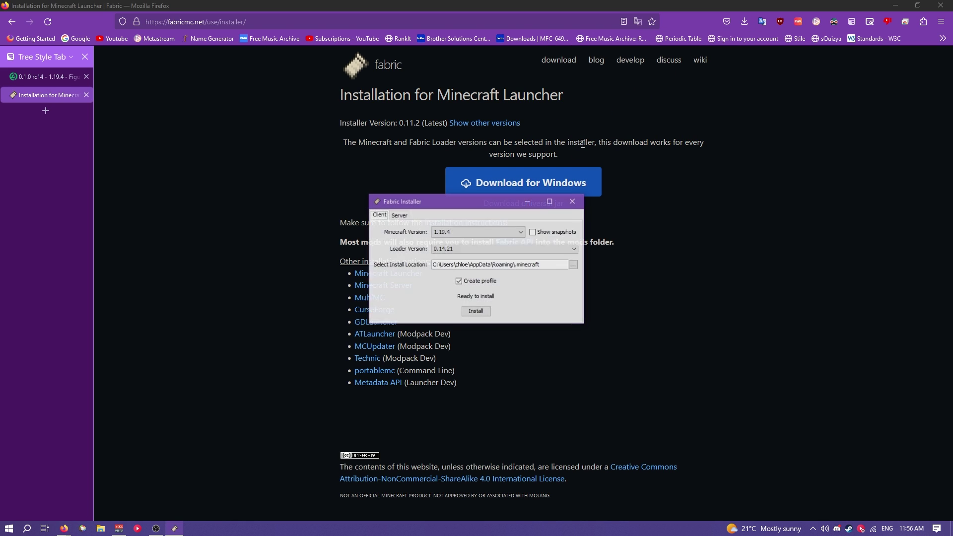
# Install Fabric Loader 0.14.21 for Minecraft 1.19.4 and confirm the finished installation.
pyautogui.click(447, 237)
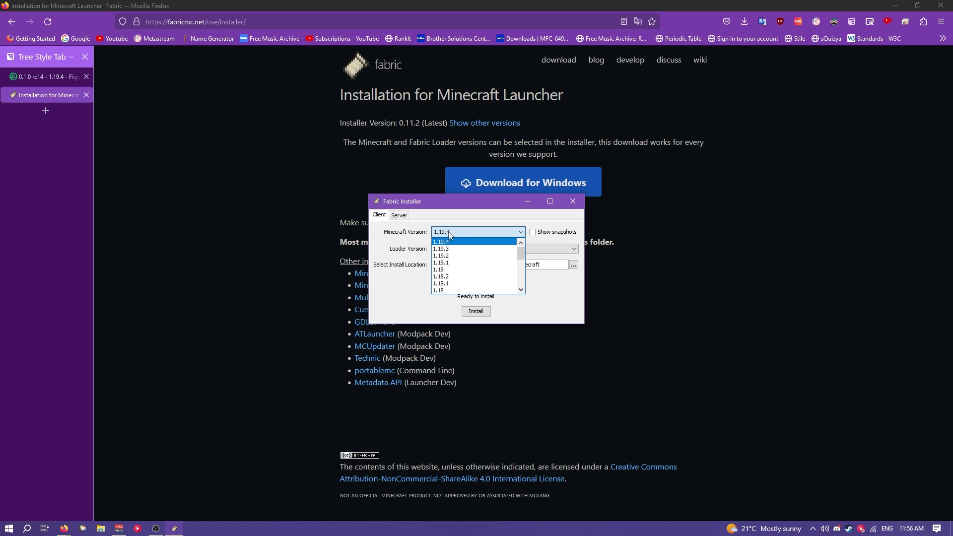
pyautogui.click(451, 236)
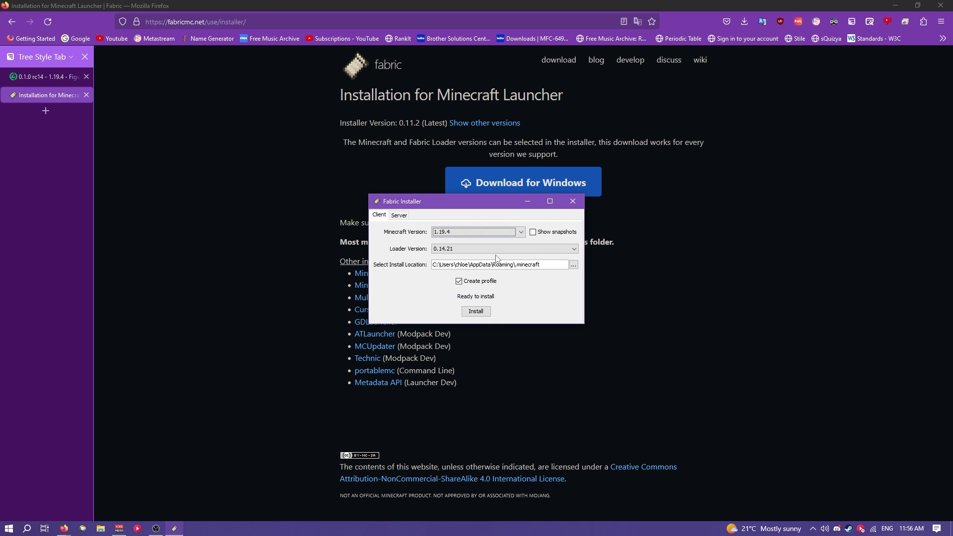
pyautogui.click(477, 312)
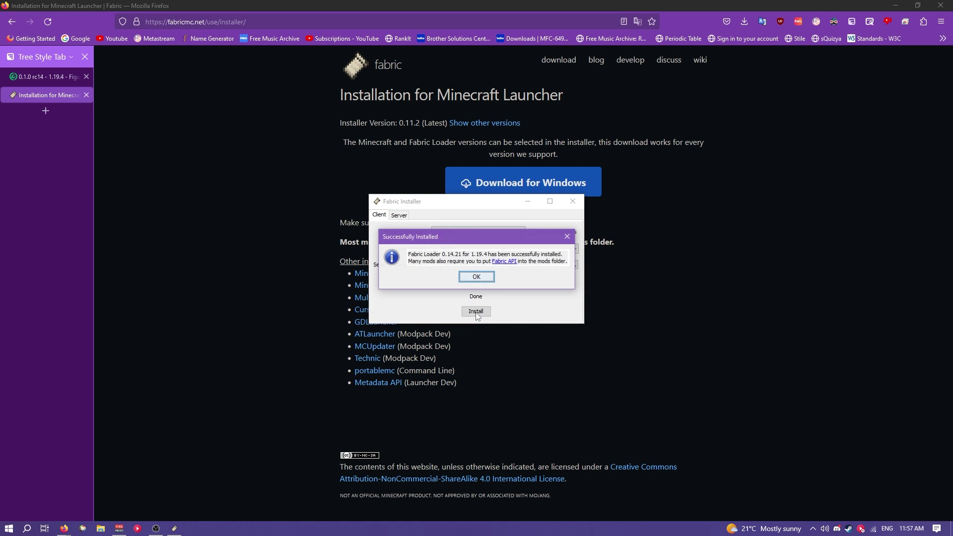
pyautogui.click(478, 277)
# Launch Minecraft Launcher from the Start search and bring up Start again for %appdata%.
pyautogui.press('super')
pyautogui.write('mi')
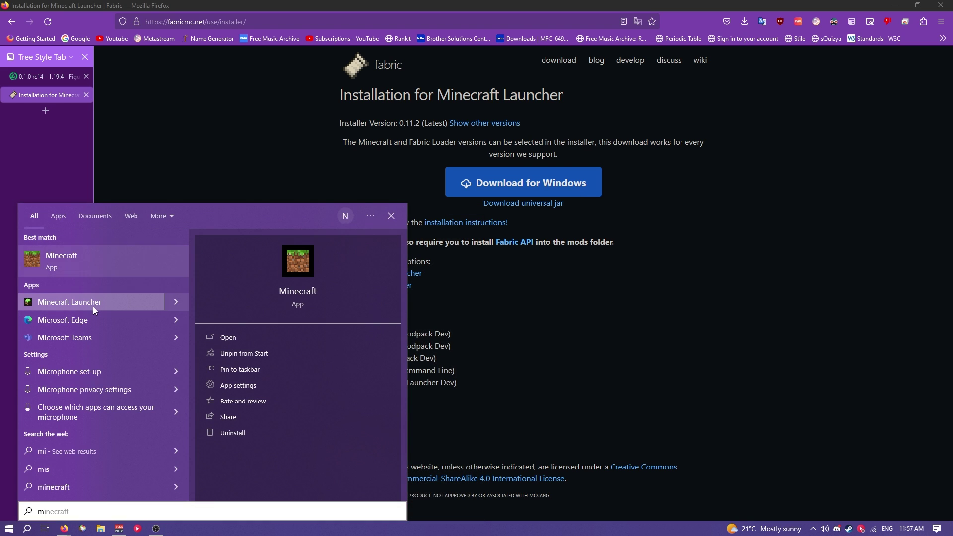
pyautogui.click(93, 306)
pyautogui.moveTo(469, 229); pyautogui.dragTo(492, 239)
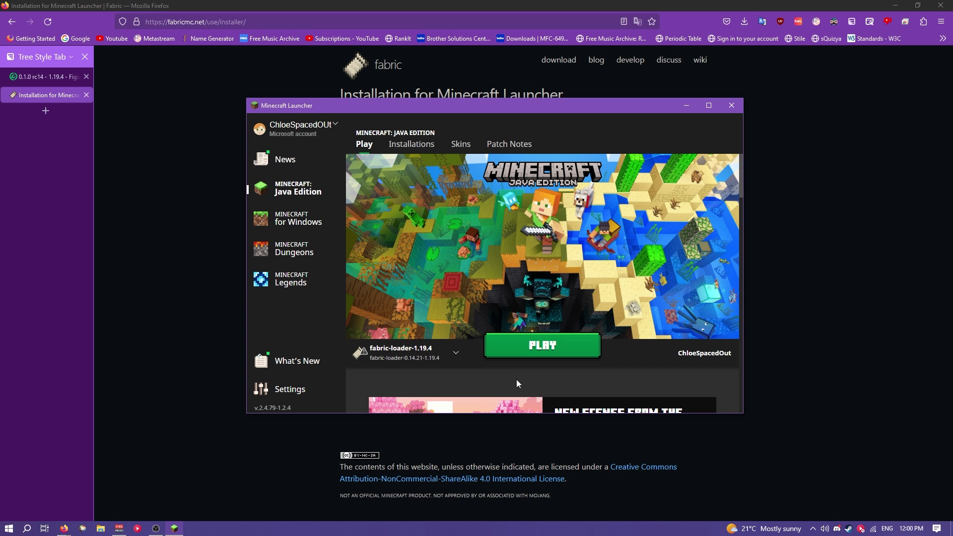
pyautogui.press('super')
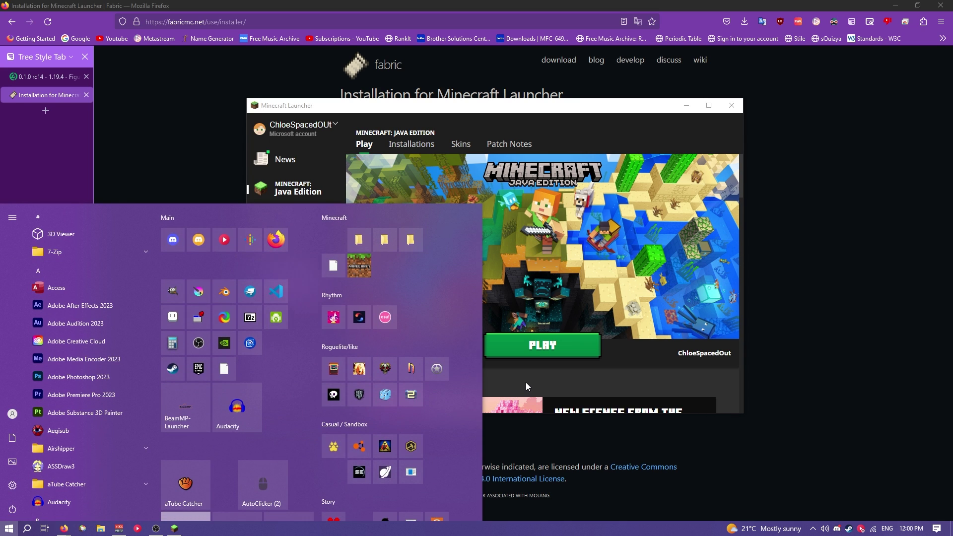
pyautogui.write('%appdata')
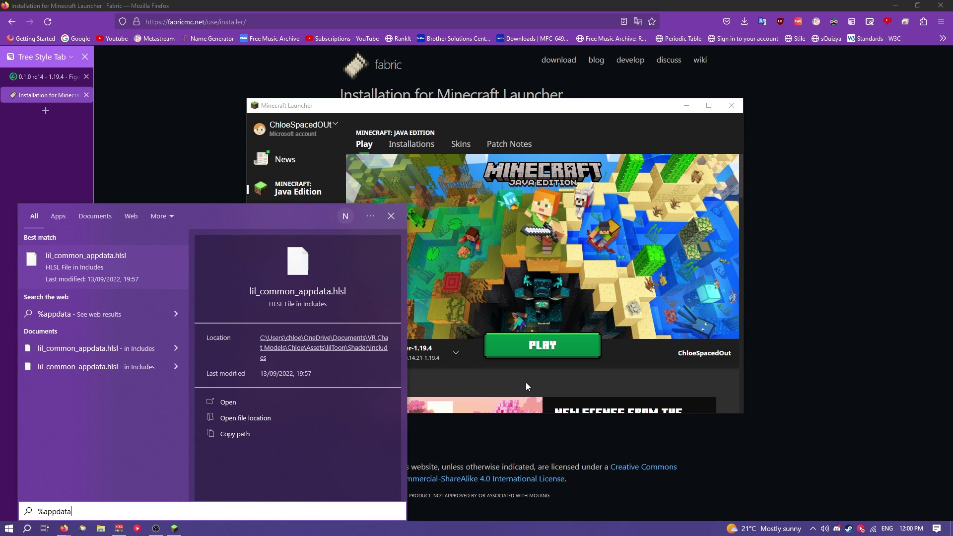
pyautogui.write('%')
# Open Roaming, then the .minecraft folder and its empty mods folder.
pyautogui.click(95, 268)
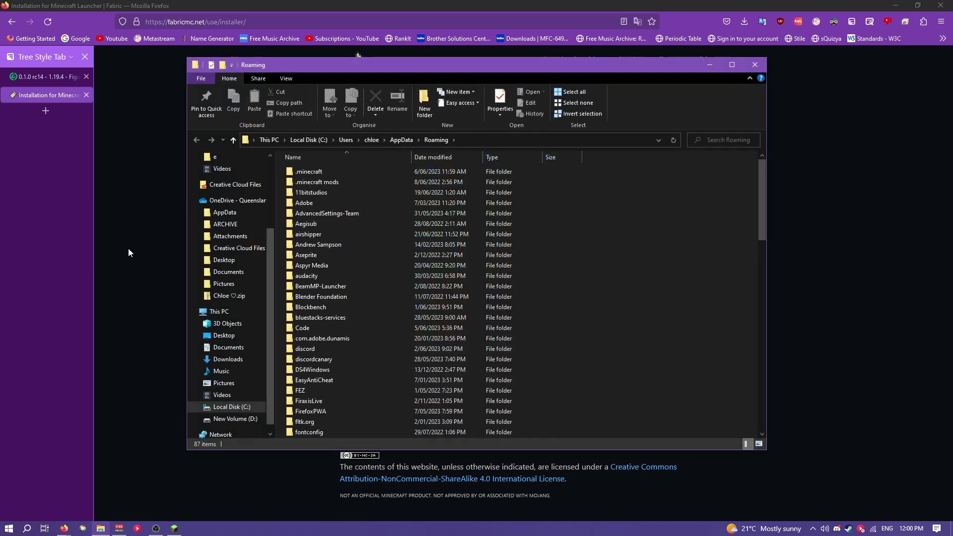
pyautogui.doubleClick(313, 174)
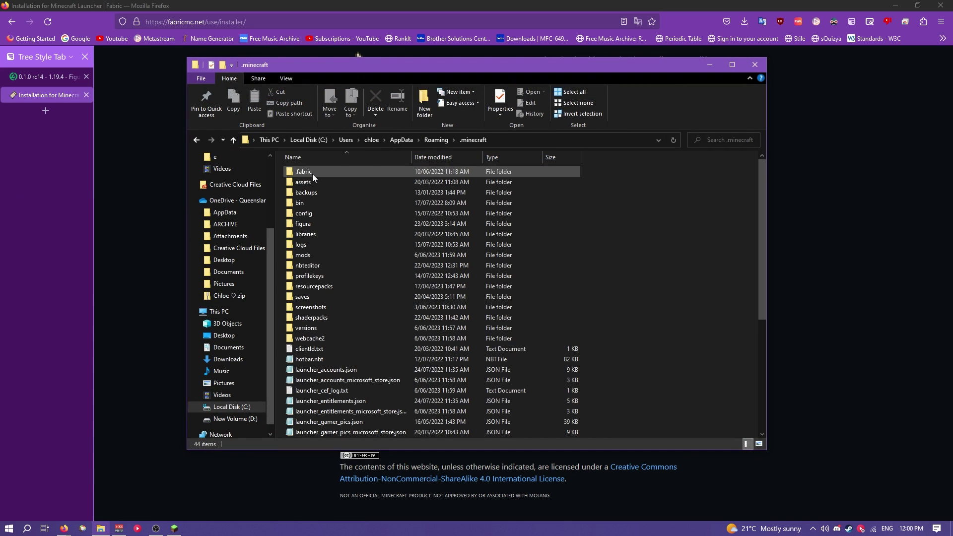
pyautogui.doubleClick(328, 257)
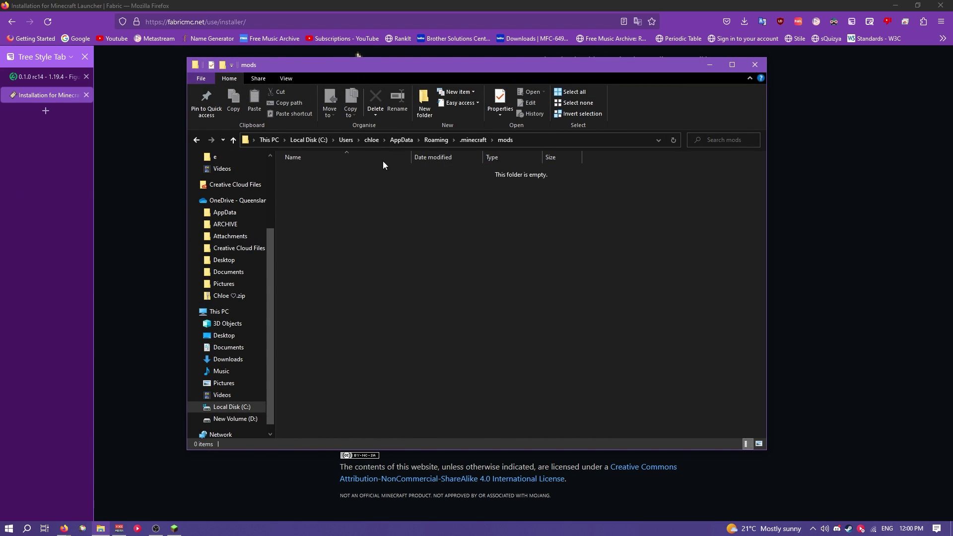
pyautogui.moveTo(367, 69); pyautogui.dragTo(416, 69)
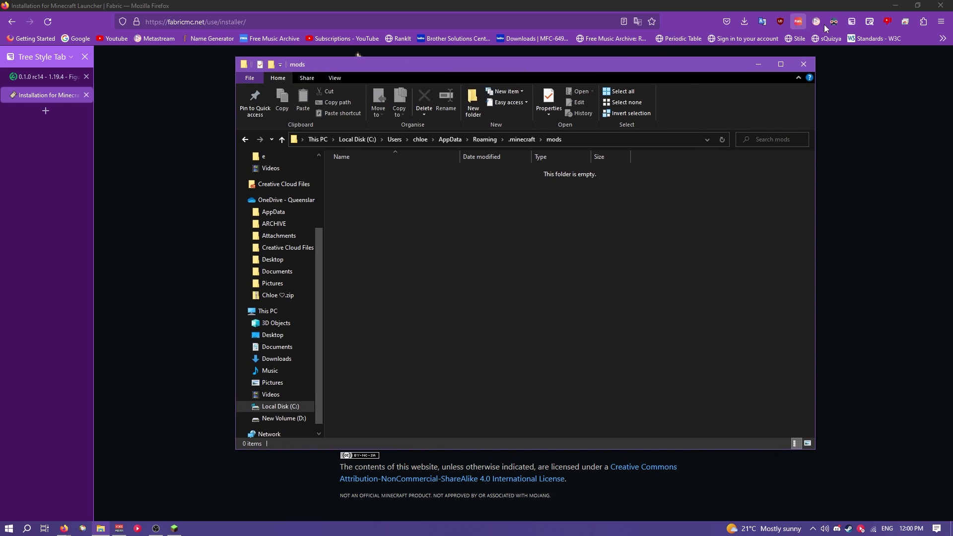
# Drag the downloaded Figura jar from its folder into mods, close Explorer and return to the launcher.
pyautogui.click(746, 22)
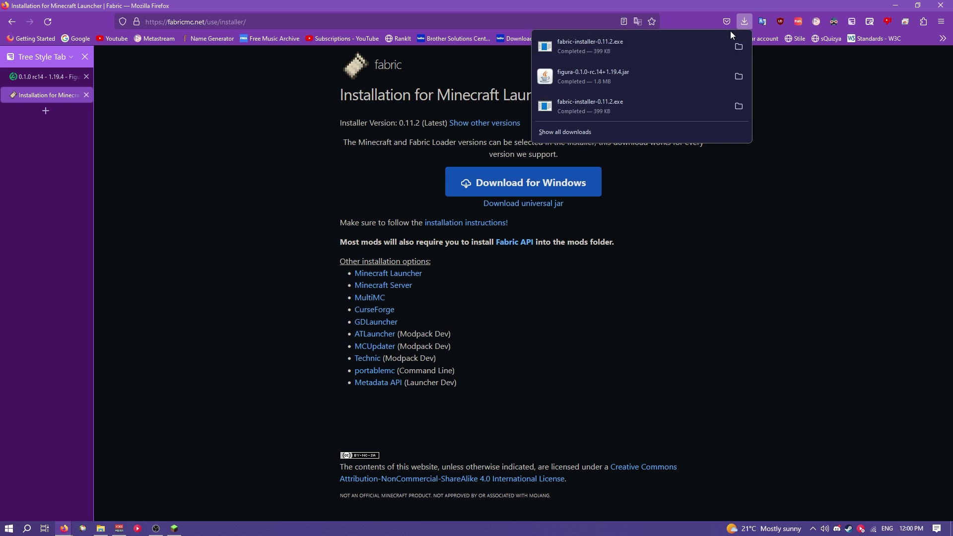
pyautogui.click(738, 76)
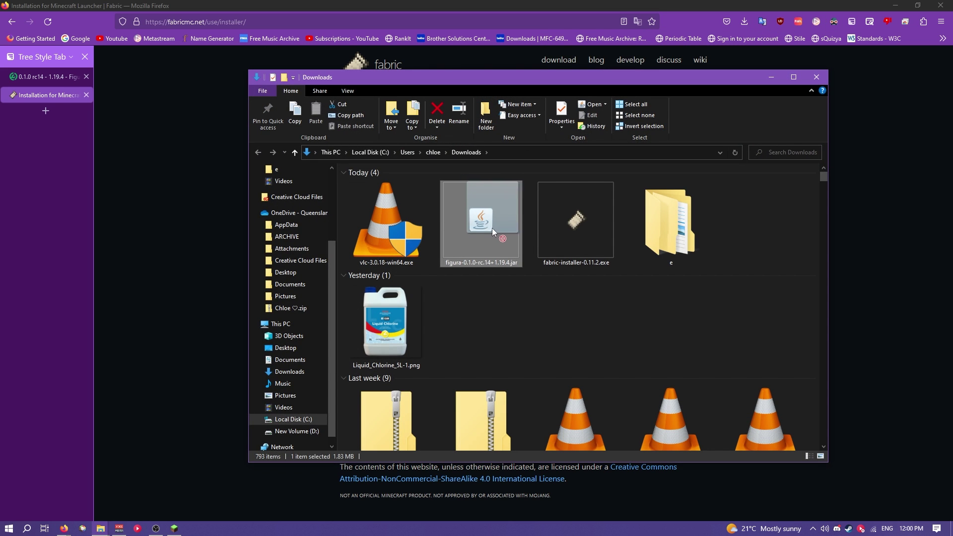
pyautogui.moveTo(491, 230)
pyautogui.mouseDown()
pyautogui.moveTo(471, 240)
pyautogui.moveTo(467, 257)
pyautogui.mouseUp()
pyautogui.hotkey('alt', 'Tab')
pyautogui.press('Tab')
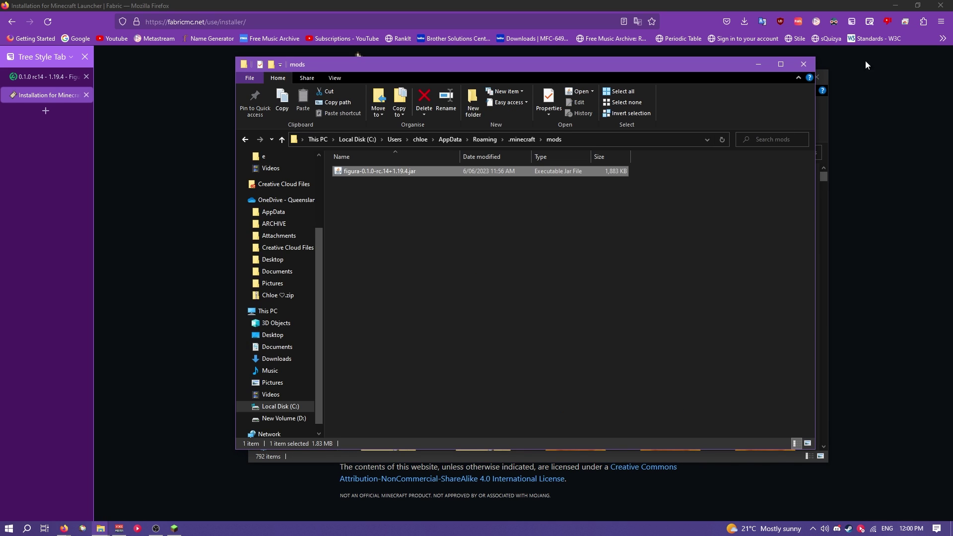
pyautogui.click(803, 66)
pyautogui.hotkey('alt', 'Tab')
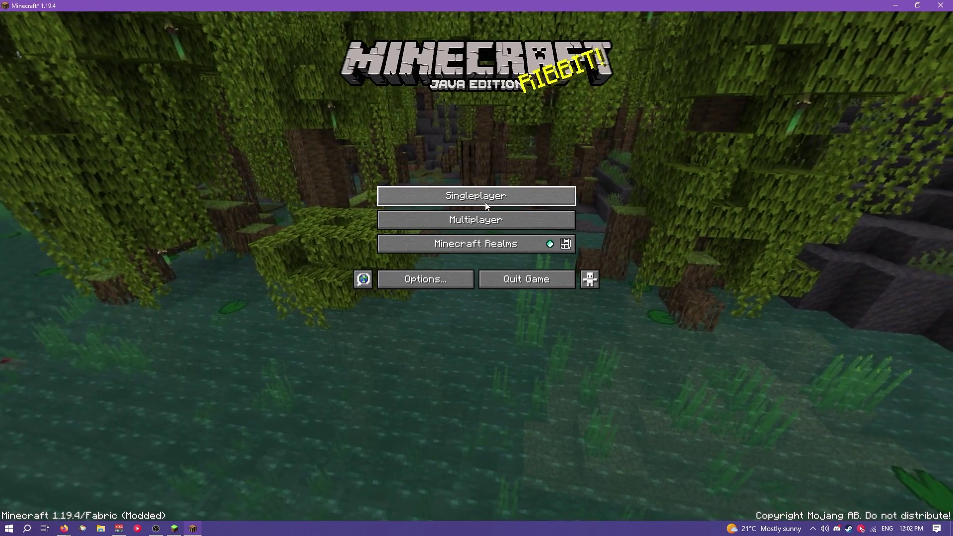
# Enter the beach singleplayer world, switch to third-person view and pause the game.
pyautogui.click(485, 201)
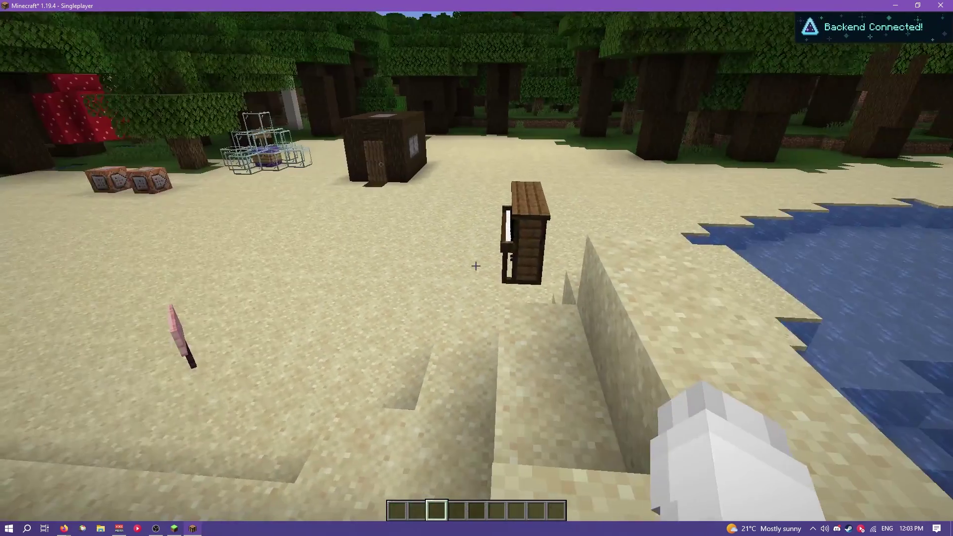
pyautogui.press('F5')
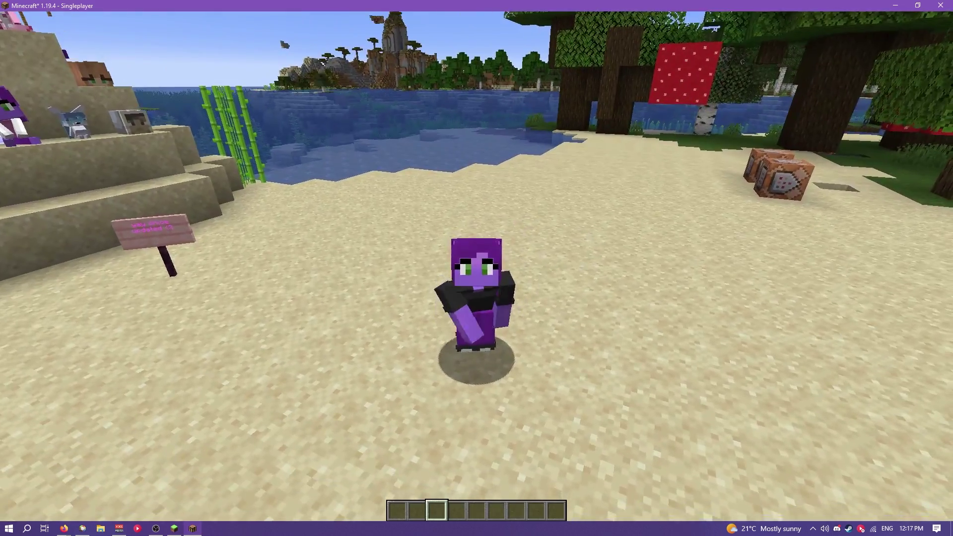
pyautogui.press('Escape')
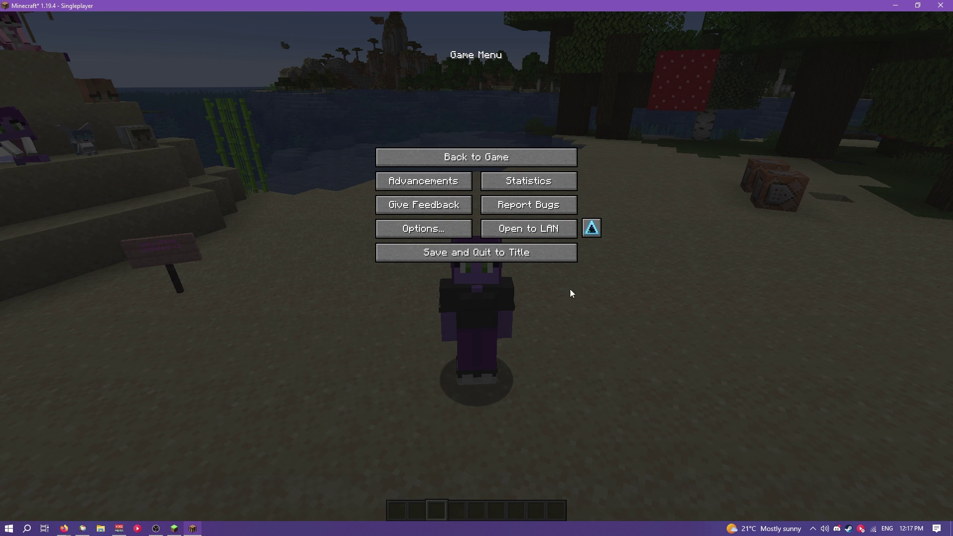
# Open the Figura wardrobe, load Fox Pride Plushie, then load the Example Avatar instead.
pyautogui.click(592, 229)
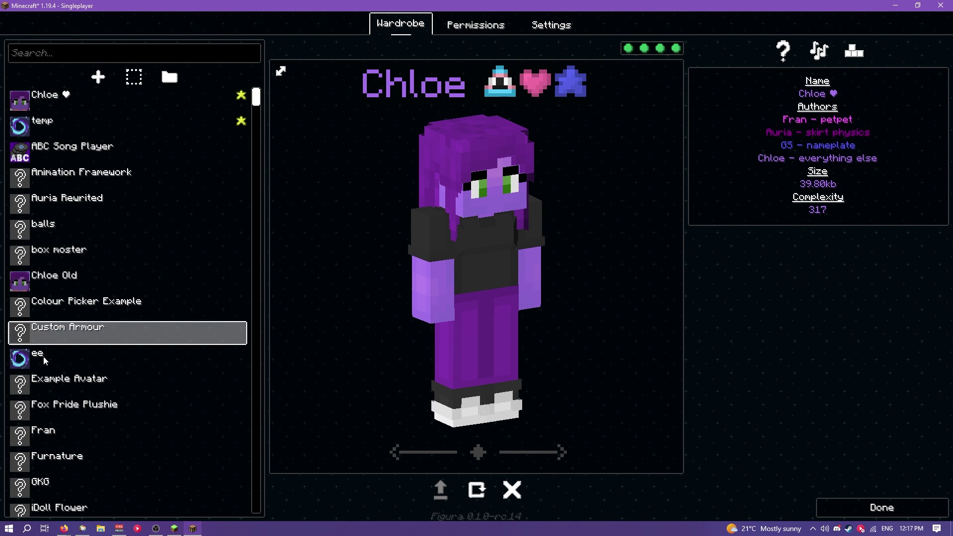
pyautogui.scroll(-5, 111, 434)
pyautogui.scroll(3, 426, 400)
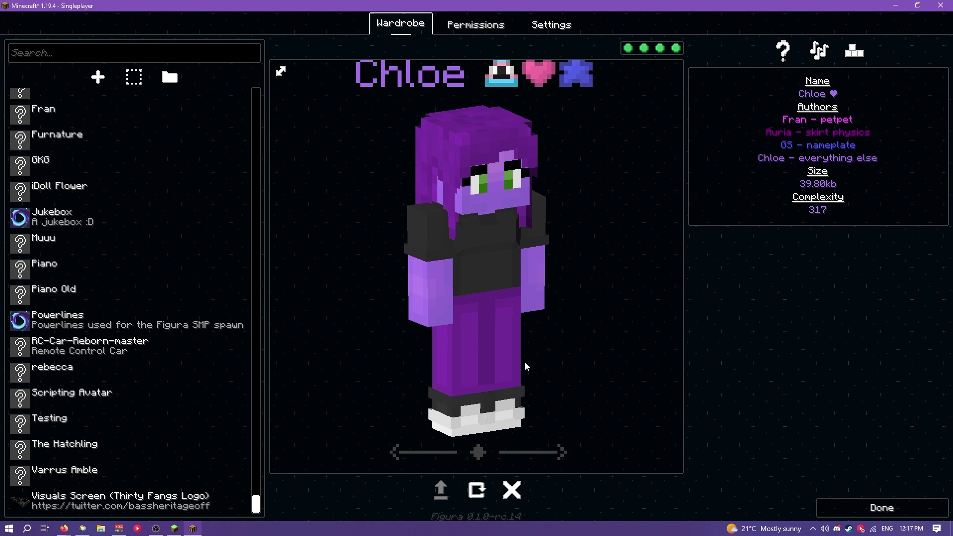
pyautogui.scroll(-3, 425, 400)
pyautogui.scroll(6, 164, 417)
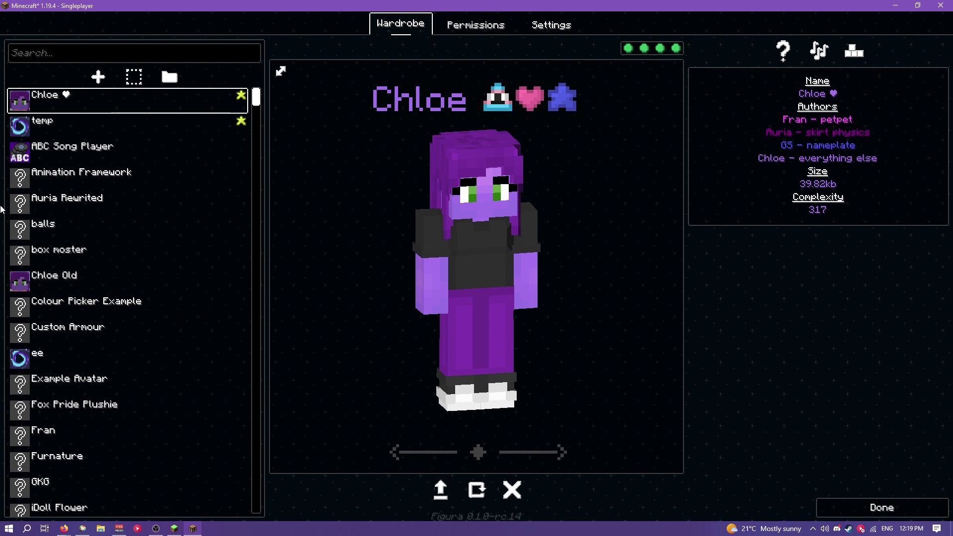
pyautogui.click(103, 407)
pyautogui.click(108, 385)
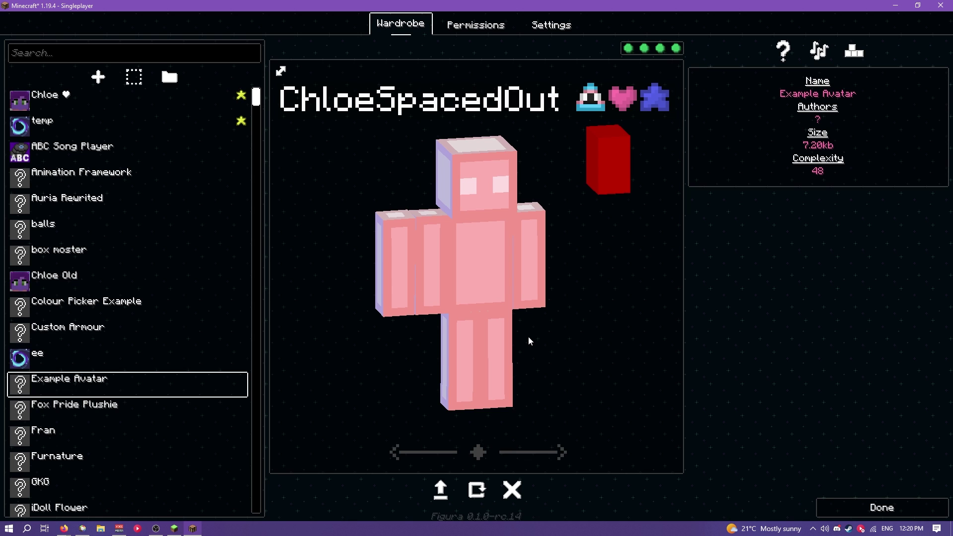
# Reload Example Avatar, upload it to the Figura server, fetch the server avatar and rotate the preview.
pyautogui.click(477, 489)
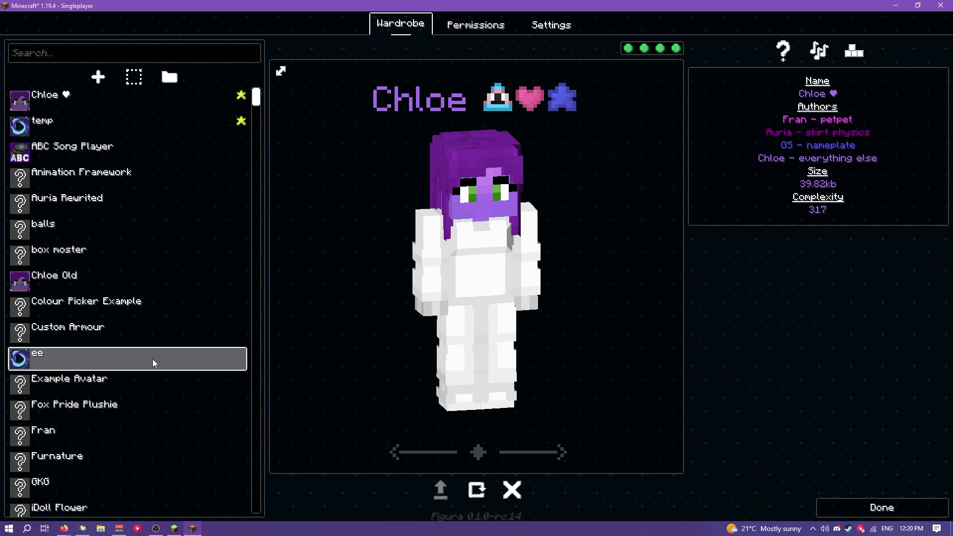
pyautogui.click(106, 384)
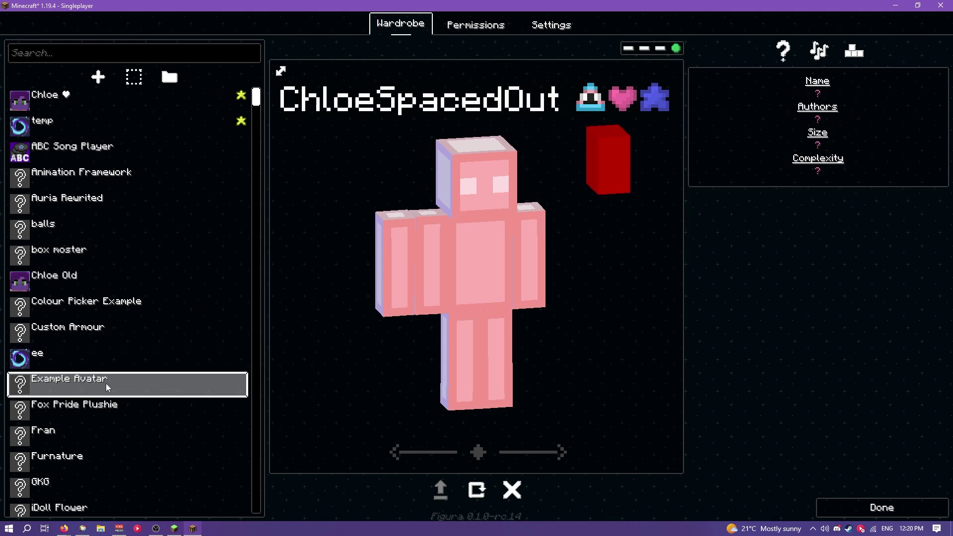
pyautogui.click(445, 486)
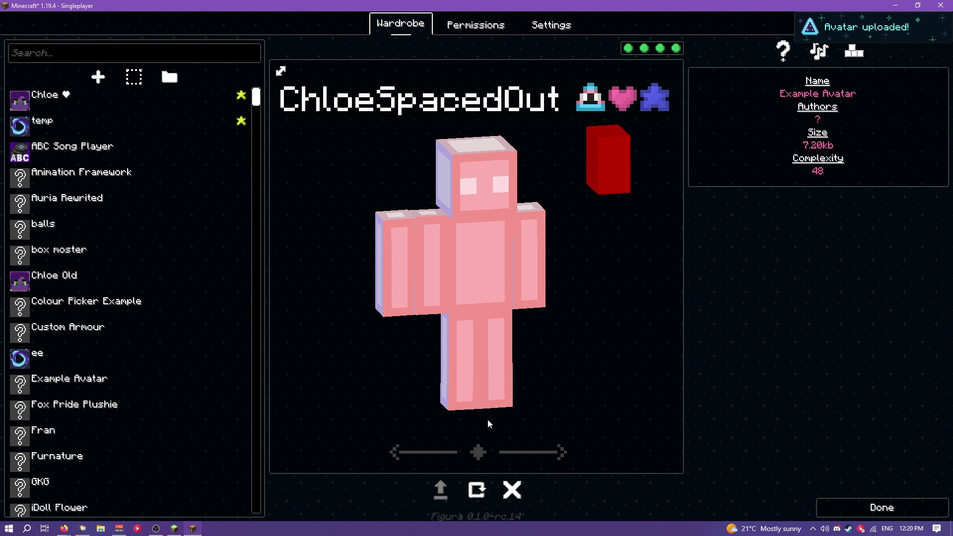
pyautogui.click(483, 480)
pyautogui.moveTo(481, 244); pyautogui.dragTo(509, 216)
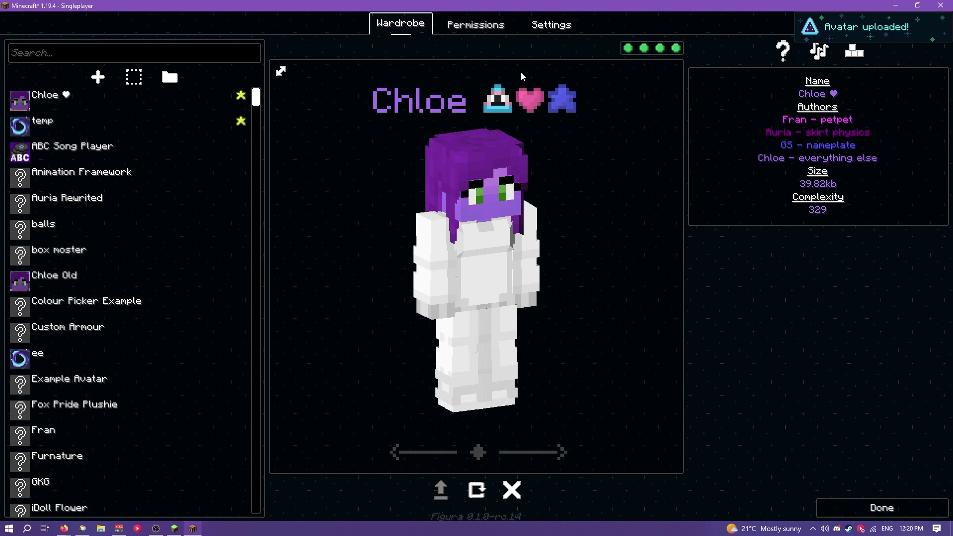
# Unselect the current avatar, peek into the avatars folder on disk, then rotate the Chloe preview.
pyautogui.click(133, 76)
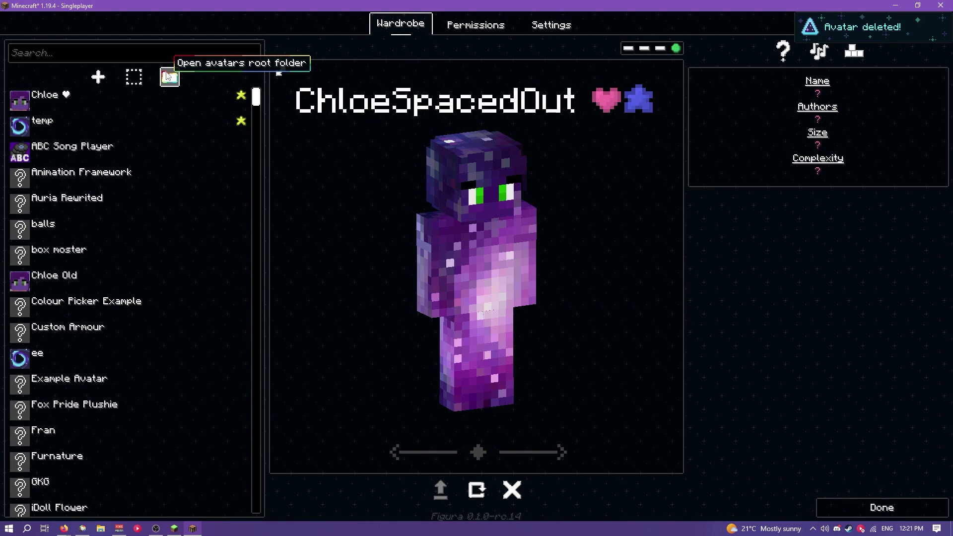
pyautogui.click(169, 77)
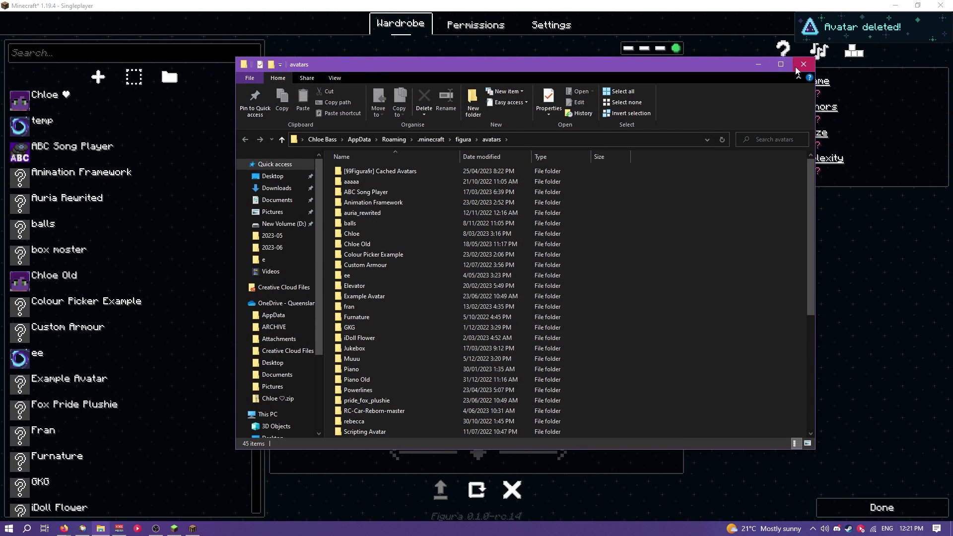
pyautogui.click(482, 277)
pyautogui.moveTo(483, 276)
pyautogui.mouseDown()
pyautogui.moveTo(557, 386)
pyautogui.moveTo(698, 290)
pyautogui.mouseUp()
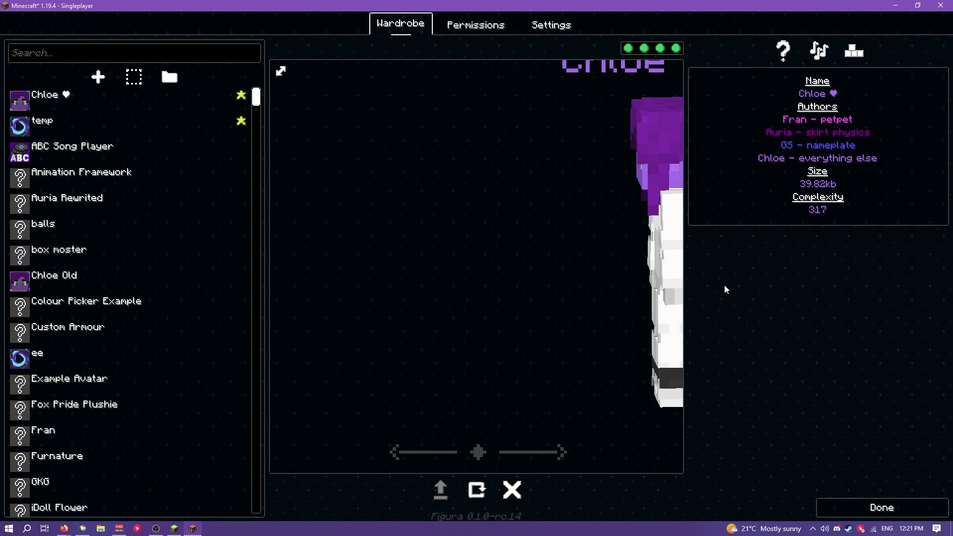
# View the Chloe avatar full-screen from front and back, then leave the enlarged preview.
pyautogui.click(280, 71)
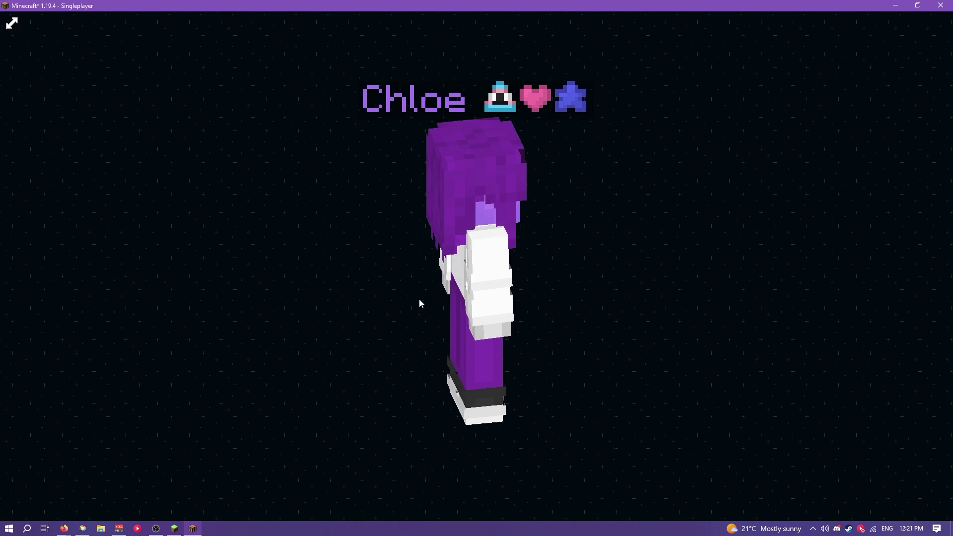
pyautogui.moveTo(411, 301); pyautogui.dragTo(347, 258)
pyautogui.scroll(-3, 300, 279)
pyautogui.moveTo(407, 290)
pyautogui.mouseDown()
pyautogui.moveTo(537, 287)
pyautogui.moveTo(767, 304)
pyautogui.mouseUp()
pyautogui.scroll(3, 868, 277)
pyautogui.scroll(-3, 681, 322)
pyautogui.scroll(2, 616, 355)
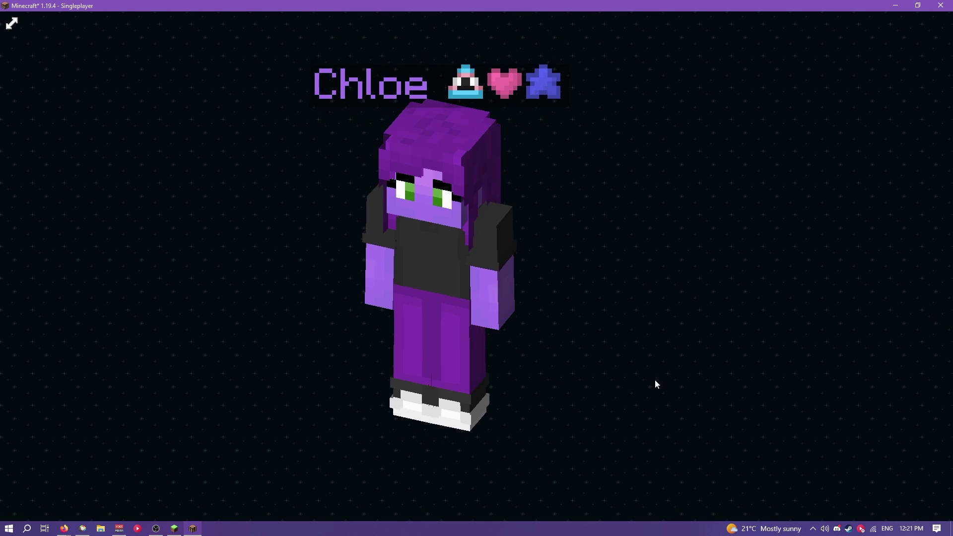
pyautogui.click(13, 25)
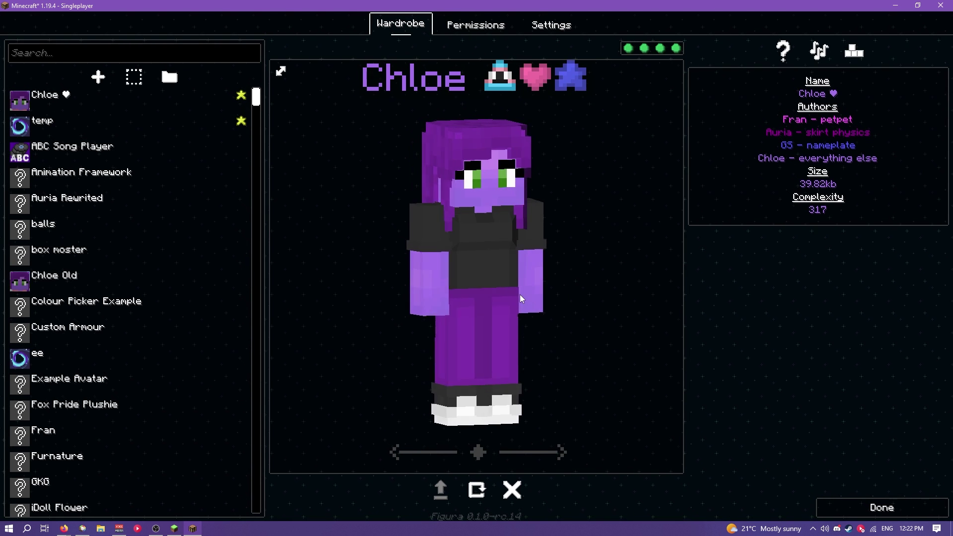
# Review the Piano avatar's sound files and keybinds from the wardrobe.
pyautogui.click(820, 51)
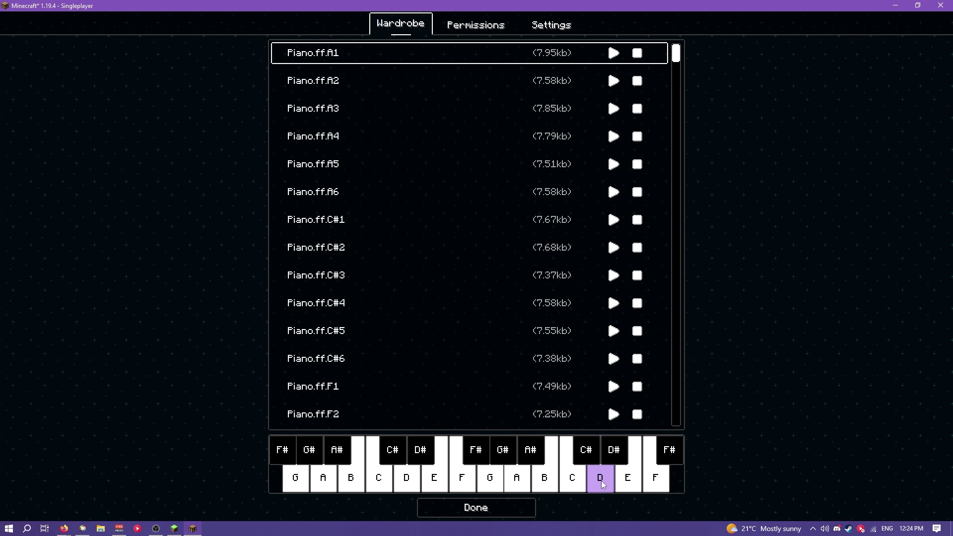
pyautogui.click(466, 513)
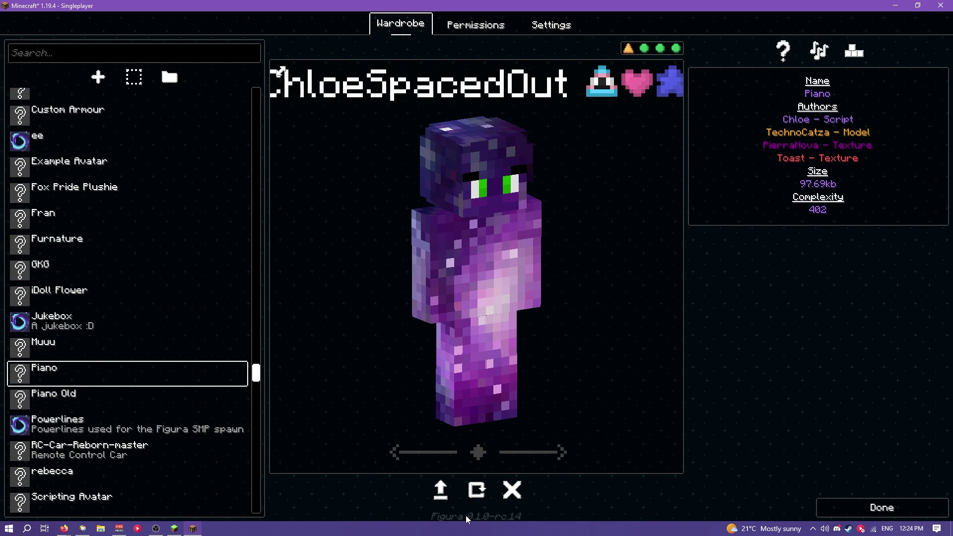
pyautogui.click(855, 51)
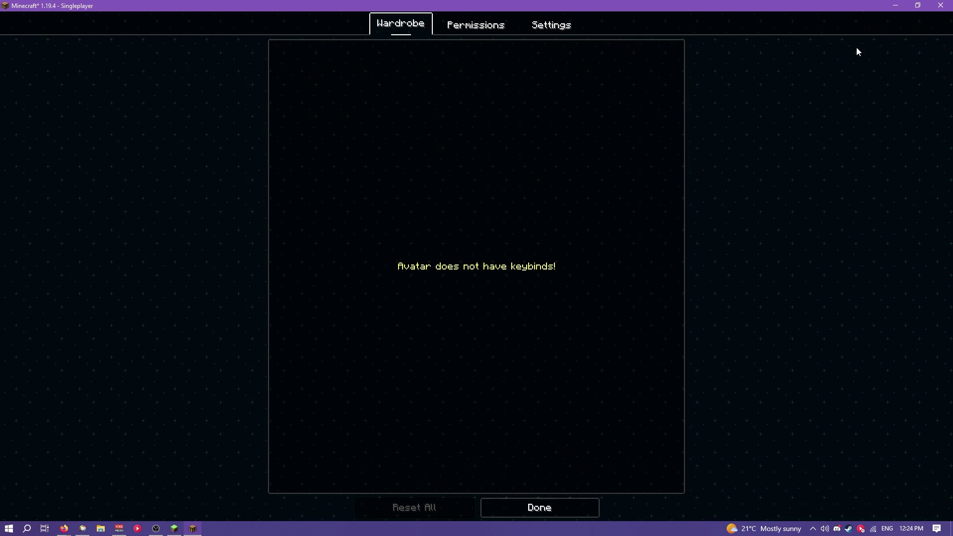
pyautogui.click(557, 500)
pyautogui.scroll(1, 80, 96)
# Load the Chloe avatar and check its keybinds.
pyautogui.click(80, 97)
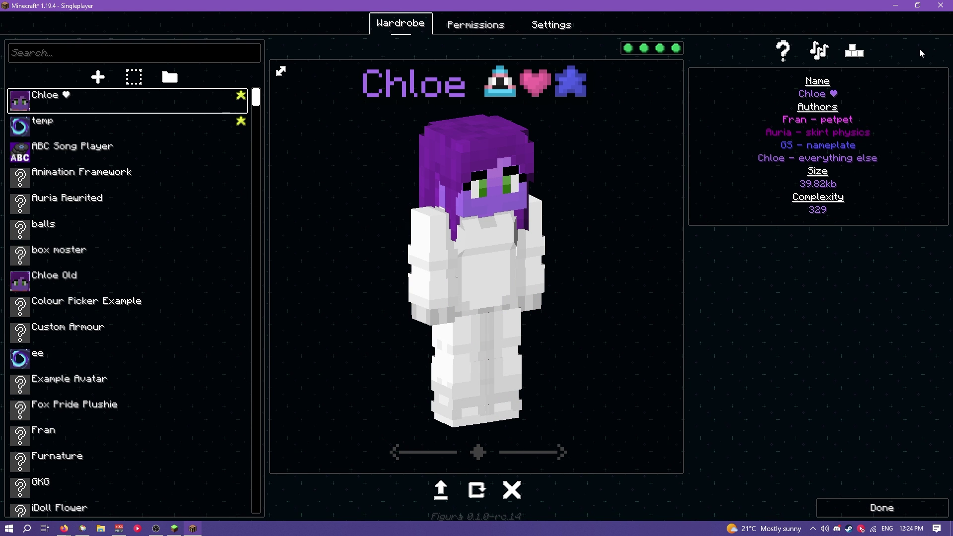
pyautogui.click(854, 54)
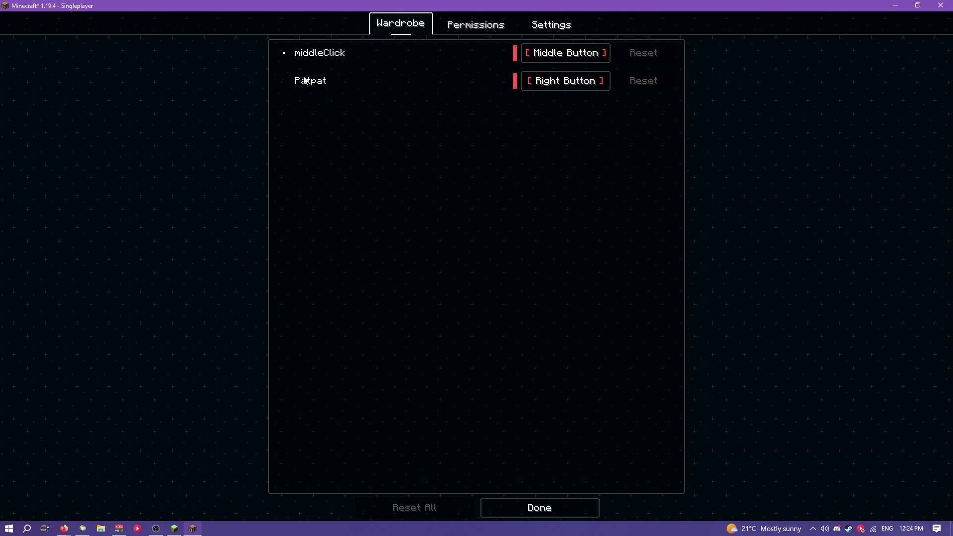
pyautogui.click(540, 509)
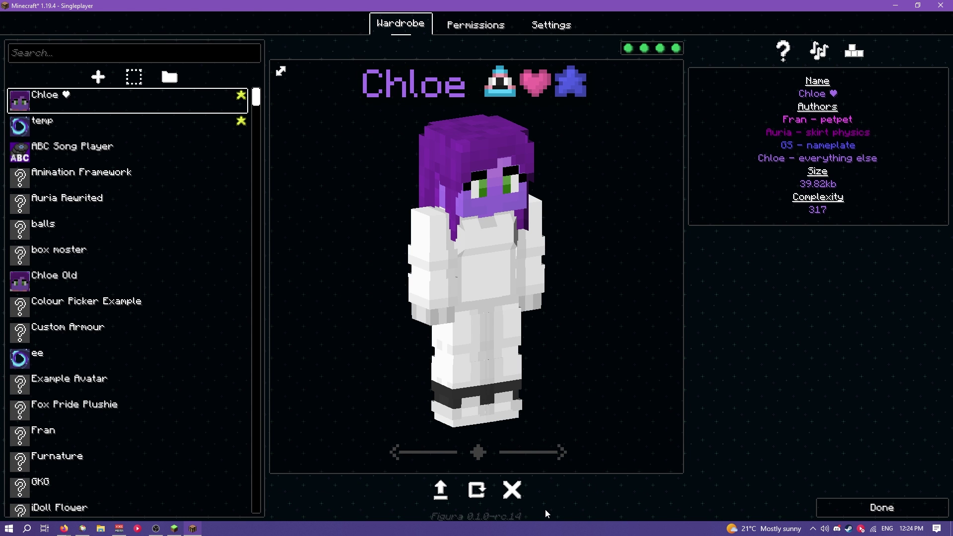
# On the Permissions page, move Chloe to a lower trust group and reload her avatar.
pyautogui.click(467, 25)
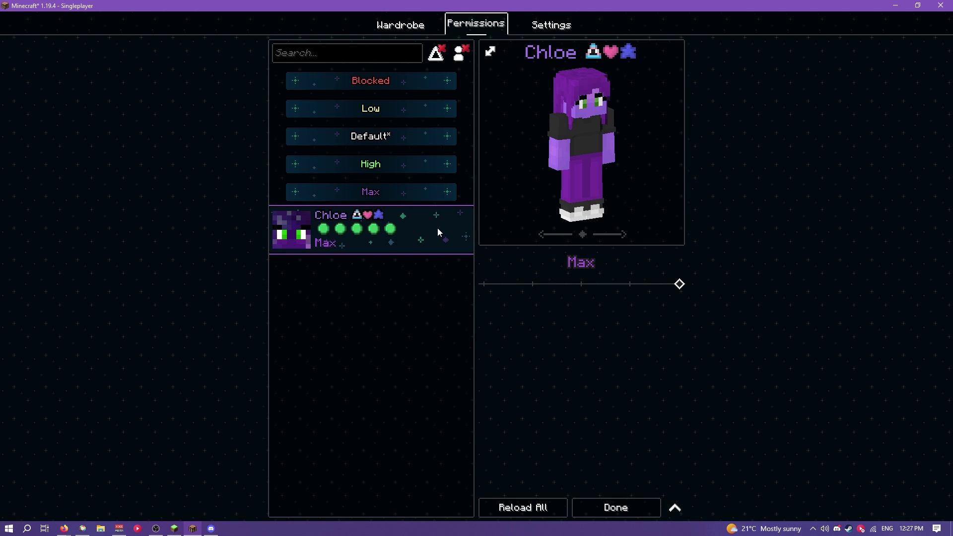
pyautogui.moveTo(438, 227); pyautogui.dragTo(364, 88)
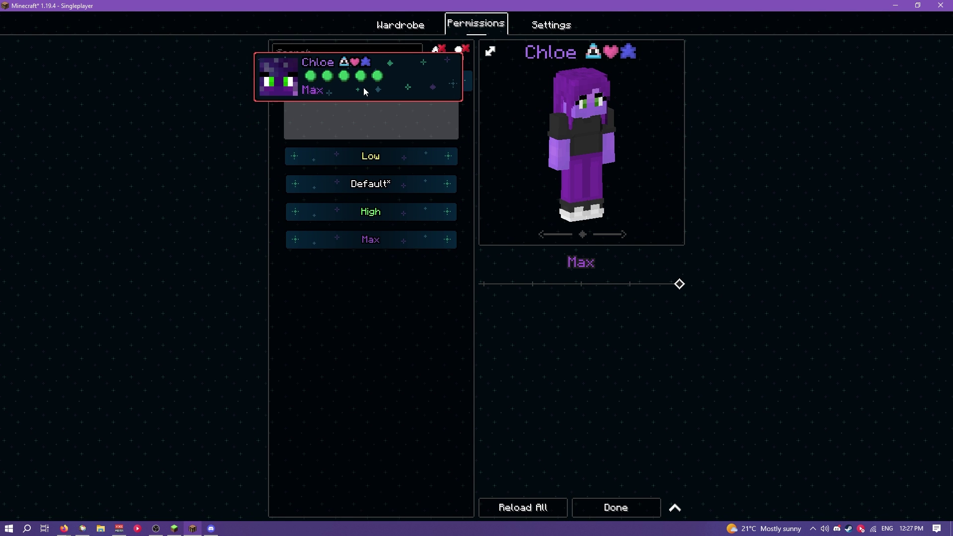
pyautogui.moveTo(364, 87); pyautogui.dragTo(387, 155)
pyautogui.rightClick(386, 155)
pyautogui.click(417, 195)
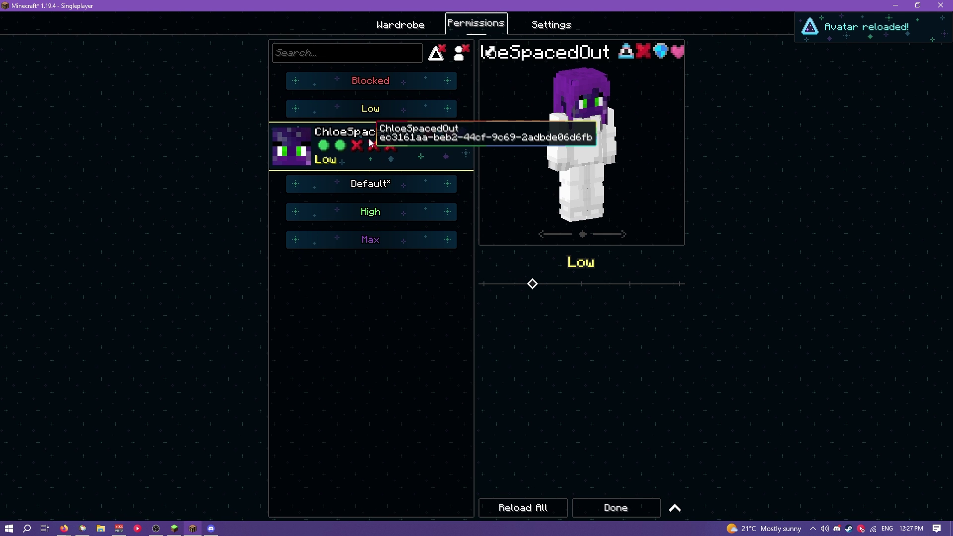
pyautogui.moveTo(440, 132)
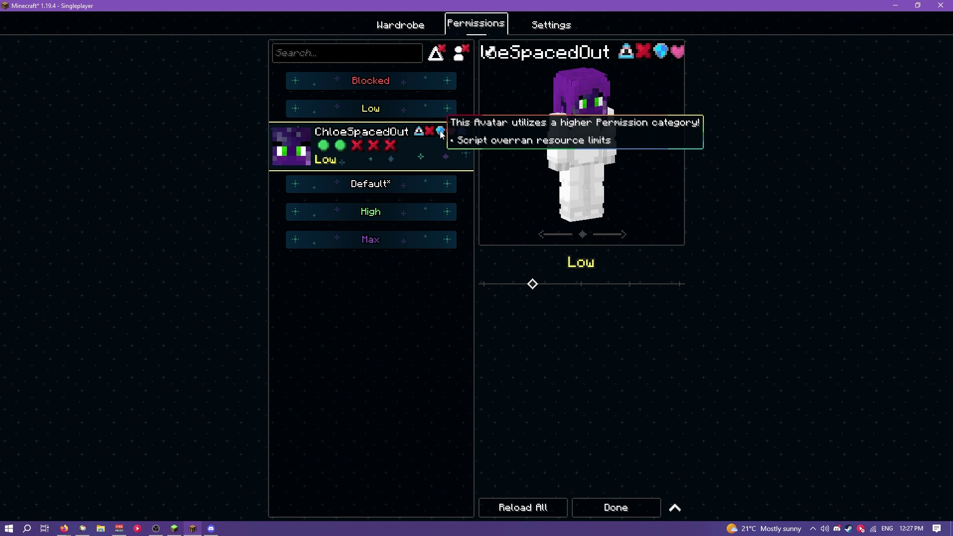
# Move Chloe back into the Max group and reload her avatar again.
pyautogui.moveTo(411, 144)
pyautogui.mouseDown()
pyautogui.moveTo(388, 247)
pyautogui.moveTo(380, 199)
pyautogui.moveTo(385, 254)
pyautogui.mouseUp()
pyautogui.moveTo(680, 284)
pyautogui.mouseDown()
pyautogui.moveTo(596, 277)
pyautogui.moveTo(646, 291)
pyautogui.moveTo(484, 285)
pyautogui.moveTo(699, 304)
pyautogui.mouseUp()
pyautogui.rightClick(425, 233)
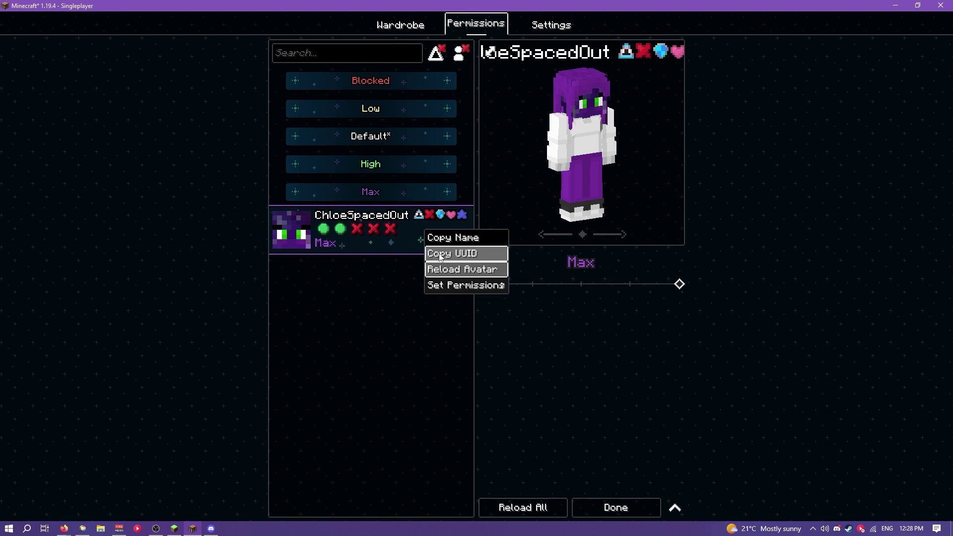
pyautogui.click(449, 278)
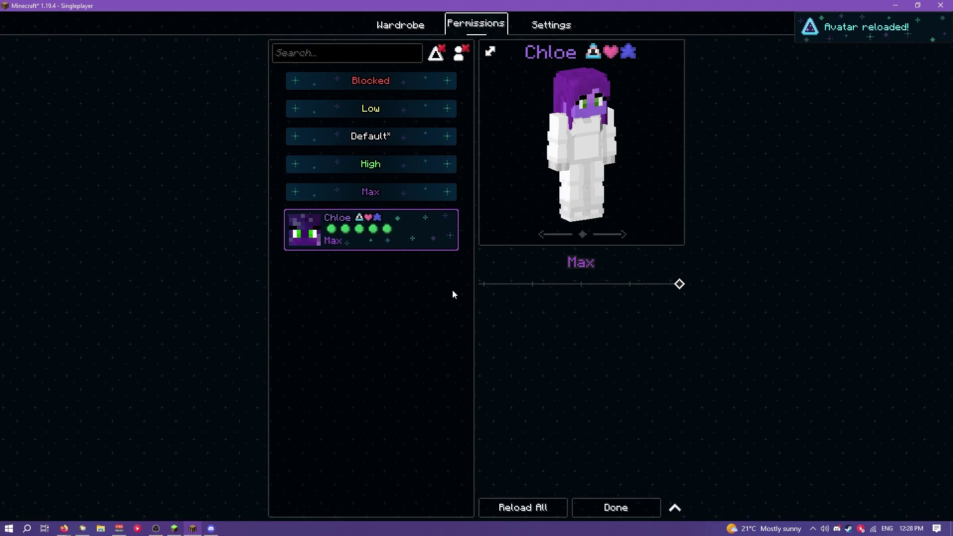
# Return to the world to see the reloaded avatar, then bring up the game menu.
pyautogui.press('Escape')
pyautogui.press('Escape')
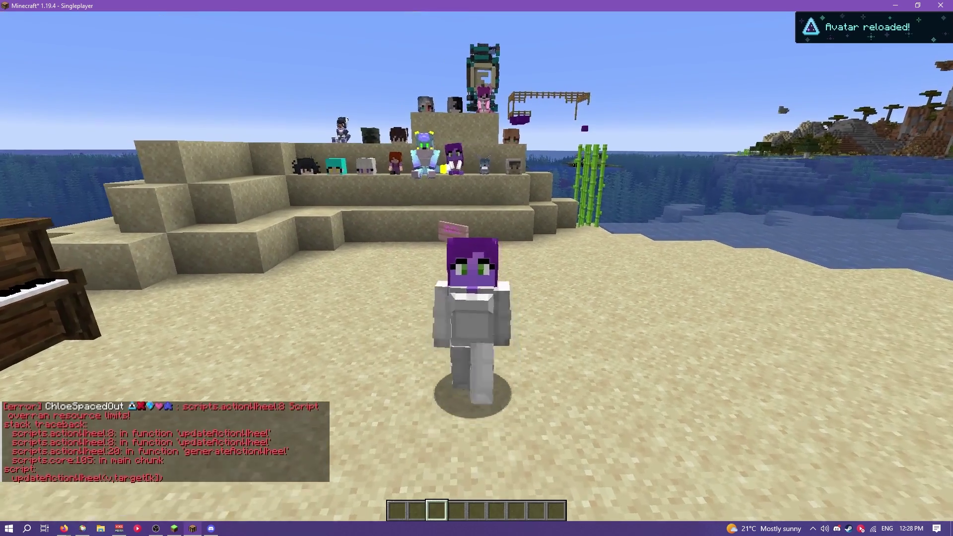
pyautogui.press('w')
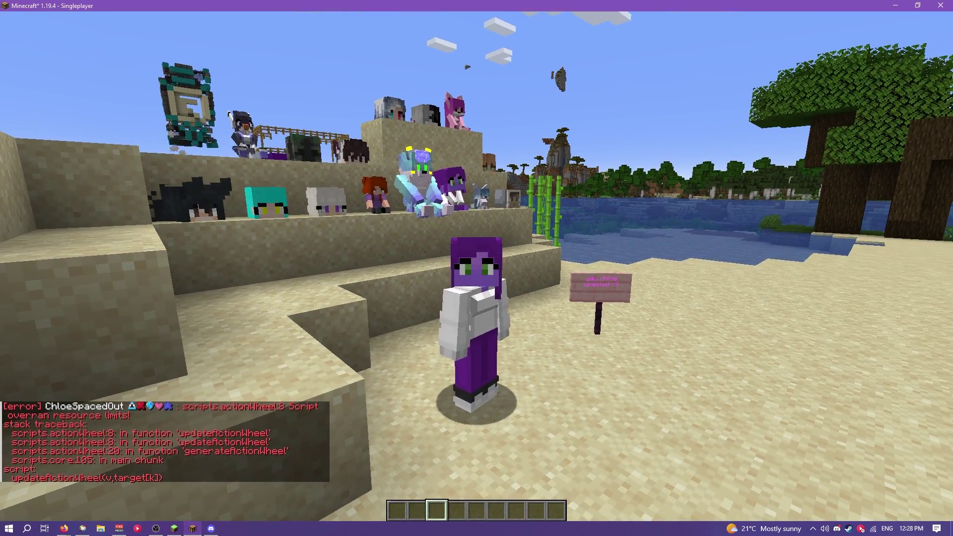
pyautogui.press('Escape')
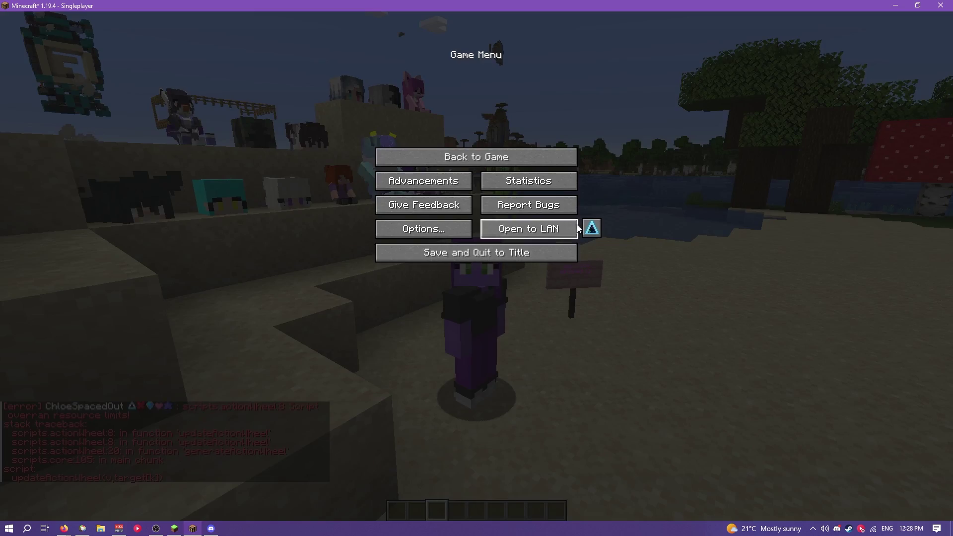
# Show disconnected avatars on the Permissions page, trying a lower trust level for Auria and restoring Max.
pyautogui.click(593, 227)
pyautogui.click(466, 23)
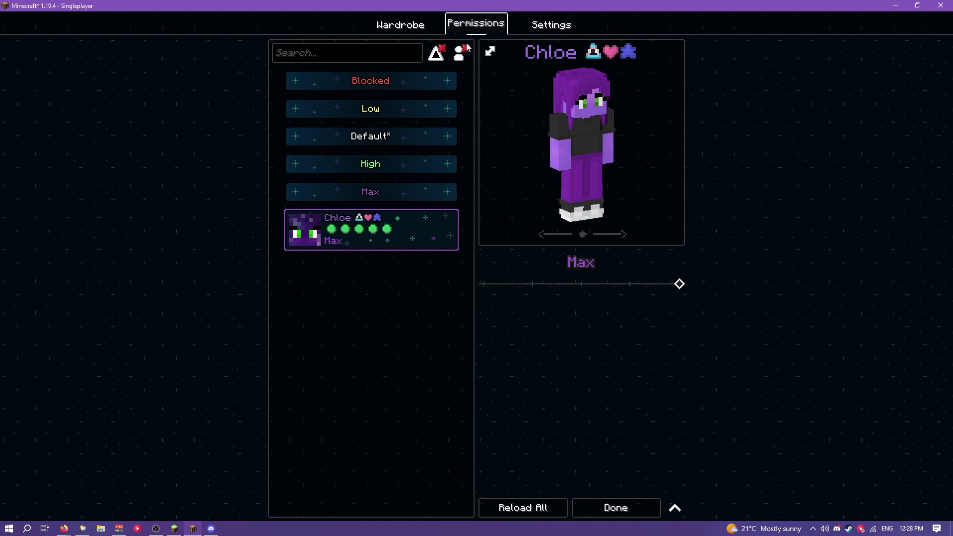
pyautogui.click(460, 51)
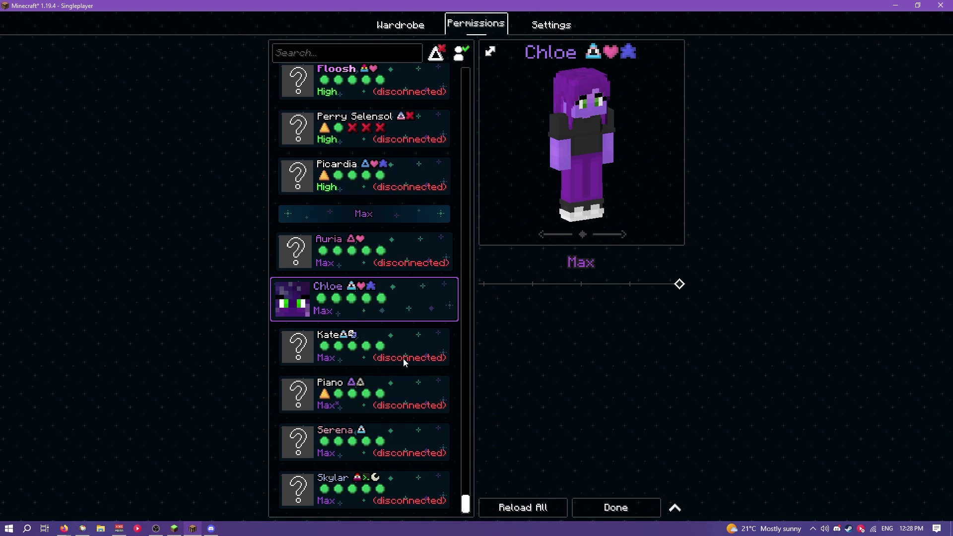
pyautogui.scroll(3, 402, 364)
pyautogui.scroll(4, 384, 426)
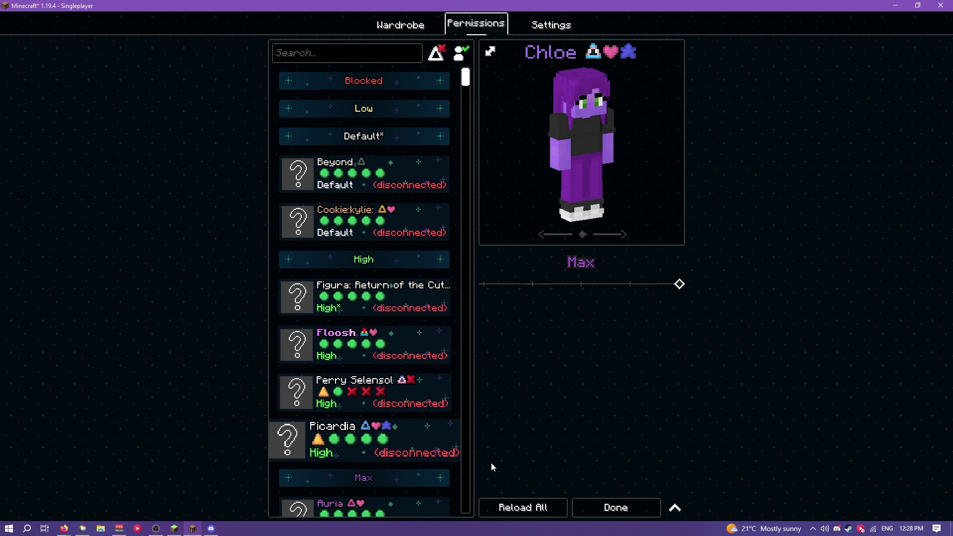
pyautogui.scroll(-4, 411, 481)
pyautogui.scroll(-2, 364, 326)
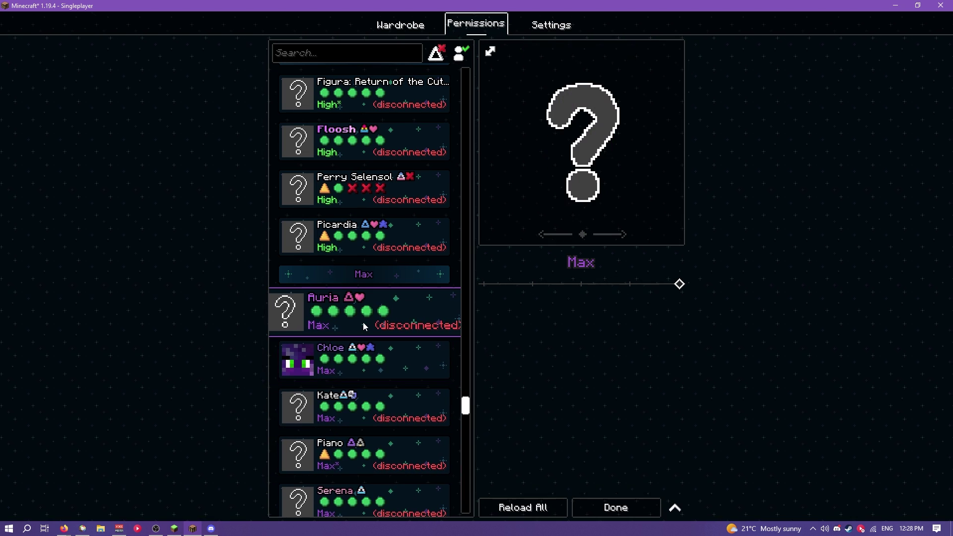
pyautogui.moveTo(547, 283); pyautogui.dragTo(679, 284)
pyautogui.scroll(1, 413, 421)
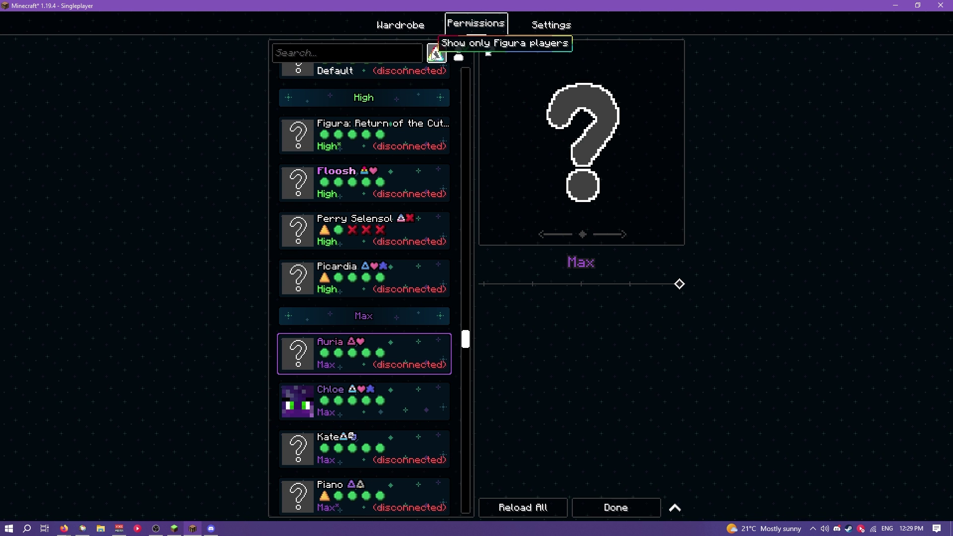
# Search the avatar list, then clear the search to list all avatars.
pyautogui.click(398, 52)
pyautogui.write('ch')
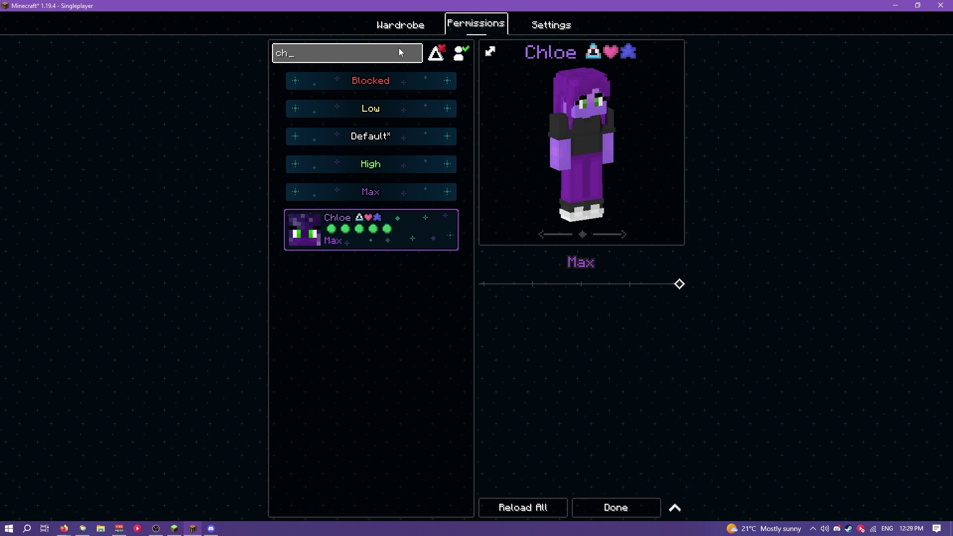
pyautogui.write('lo')
pyautogui.press('BackSpace')
pyautogui.press('BackSpace')
pyautogui.press('BackSpace')
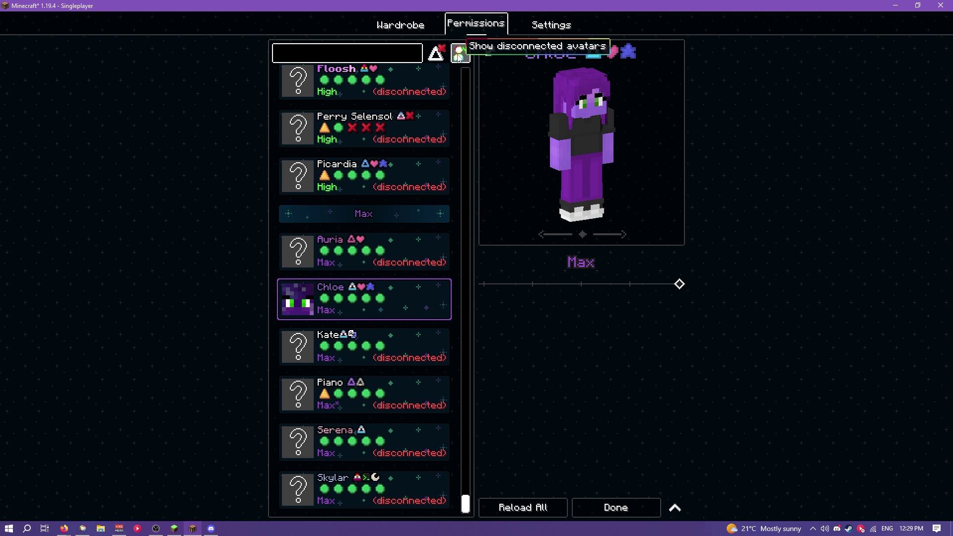
# Hide disconnected avatars and lower Chloe's Max Particles, Max Sounds (85) and sound volume limits.
pyautogui.click(461, 52)
pyautogui.click(682, 511)
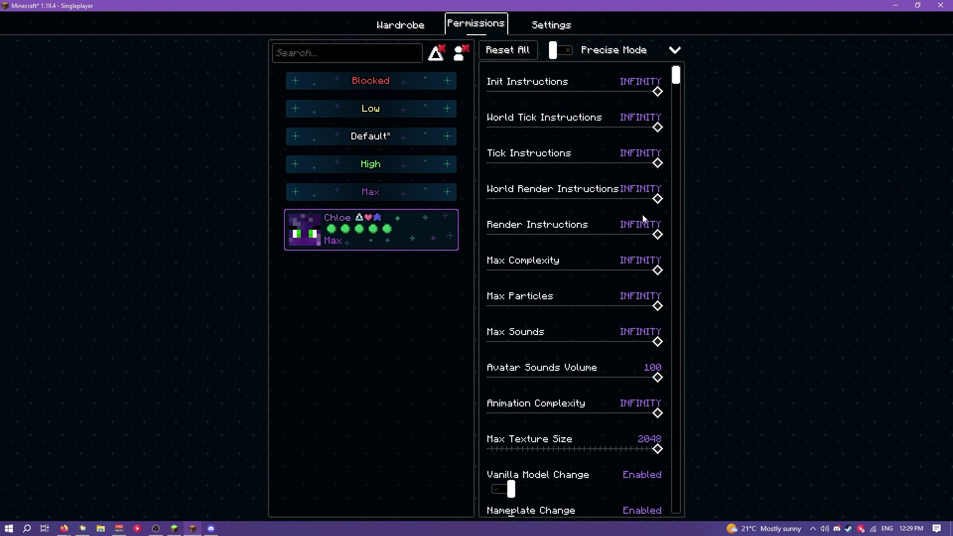
pyautogui.scroll(-4, 621, 246)
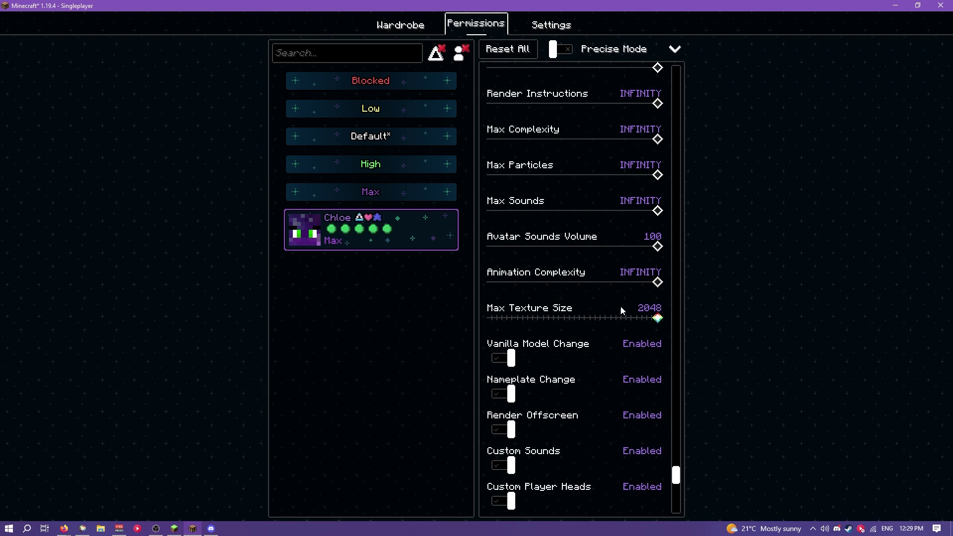
pyautogui.scroll(4, 583, 367)
pyautogui.click(398, 200)
pyautogui.click(419, 240)
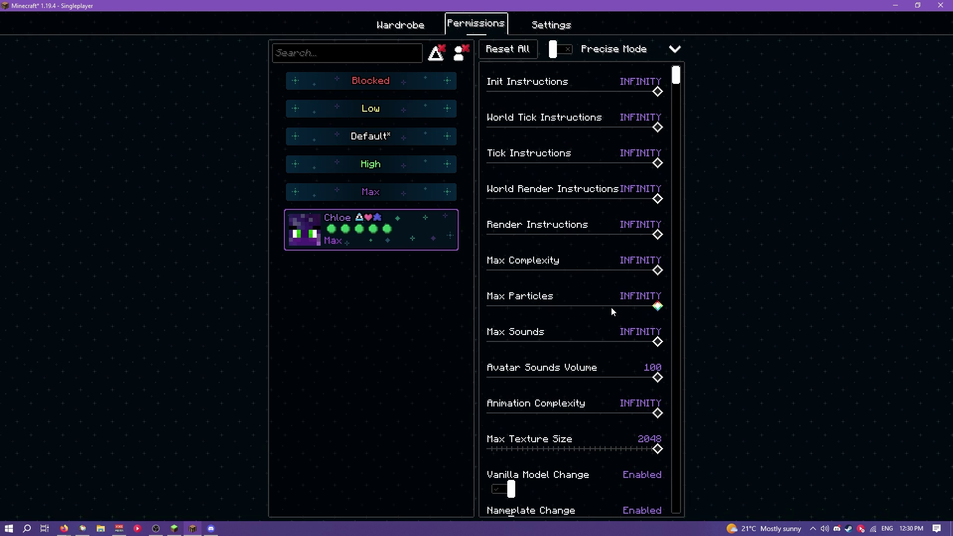
pyautogui.moveTo(611, 307); pyautogui.dragTo(528, 310)
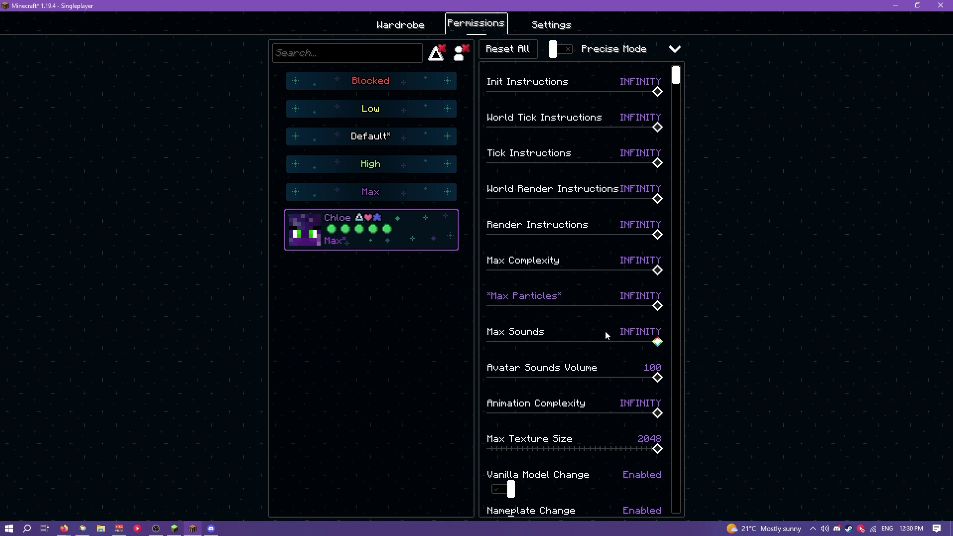
pyautogui.moveTo(604, 344); pyautogui.dragTo(602, 342)
pyautogui.moveTo(617, 377); pyautogui.dragTo(587, 382)
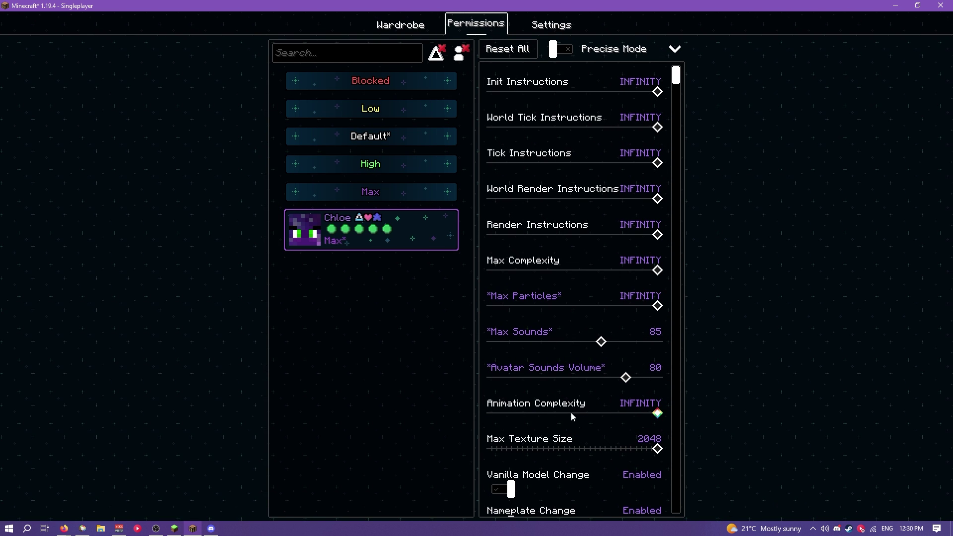
pyautogui.scroll(-2, 570, 420)
pyautogui.scroll(-2, 537, 396)
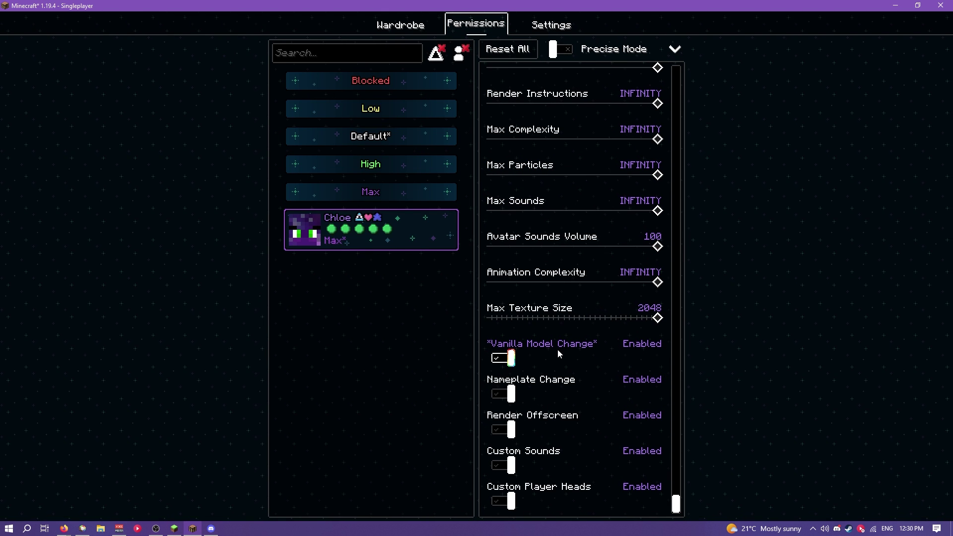
# Reset the Max group's sound volume to default and switch limits to Precise Mode numeric entry.
pyautogui.click(313, 193)
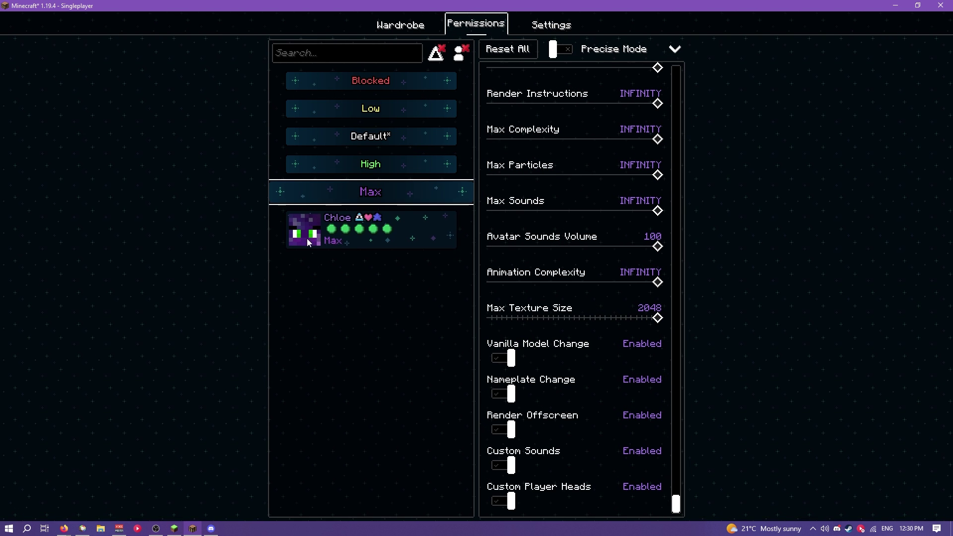
pyautogui.click(603, 237)
pyautogui.click(566, 50)
pyautogui.scroll(1, 614, 165)
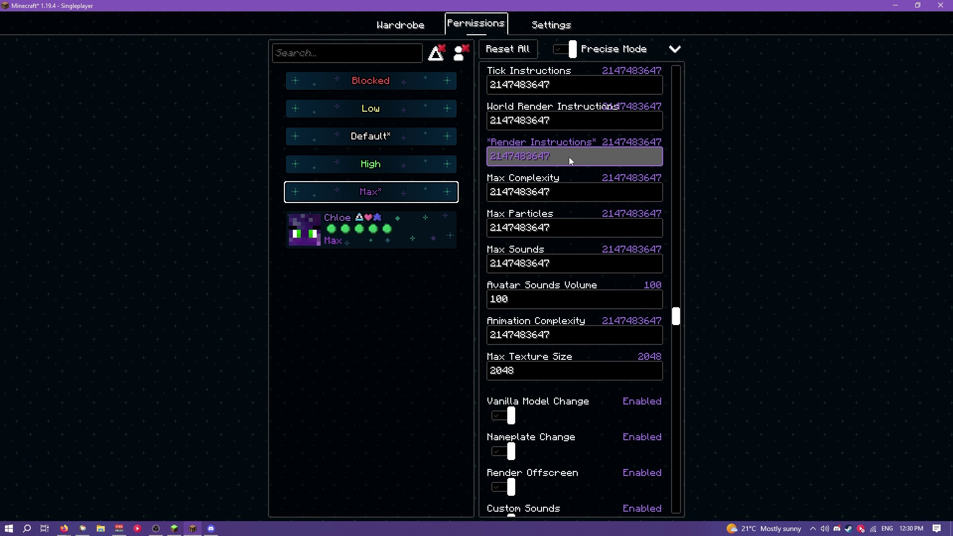
pyautogui.click(543, 191)
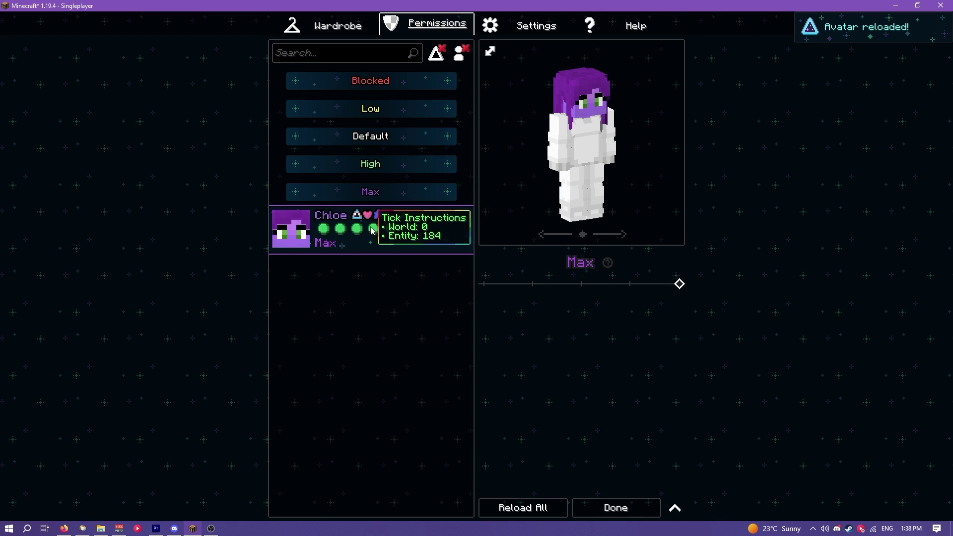
pyautogui.moveTo(376, 230); pyautogui.dragTo(372, 202)
# Drop Chloe into Max, cap Init Instructions at a finite value, then move Chloe into the High group.
pyautogui.click(674, 507)
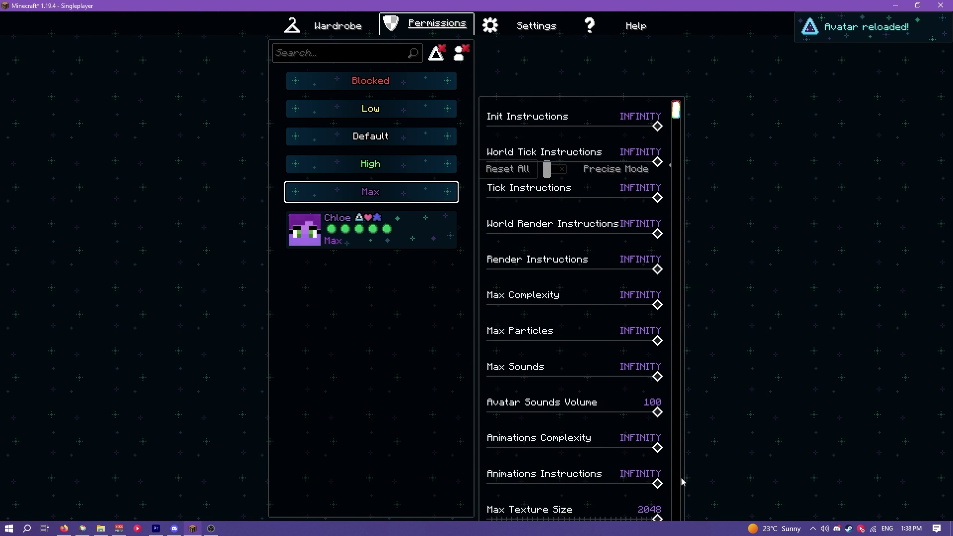
pyautogui.scroll(-3, 633, 186)
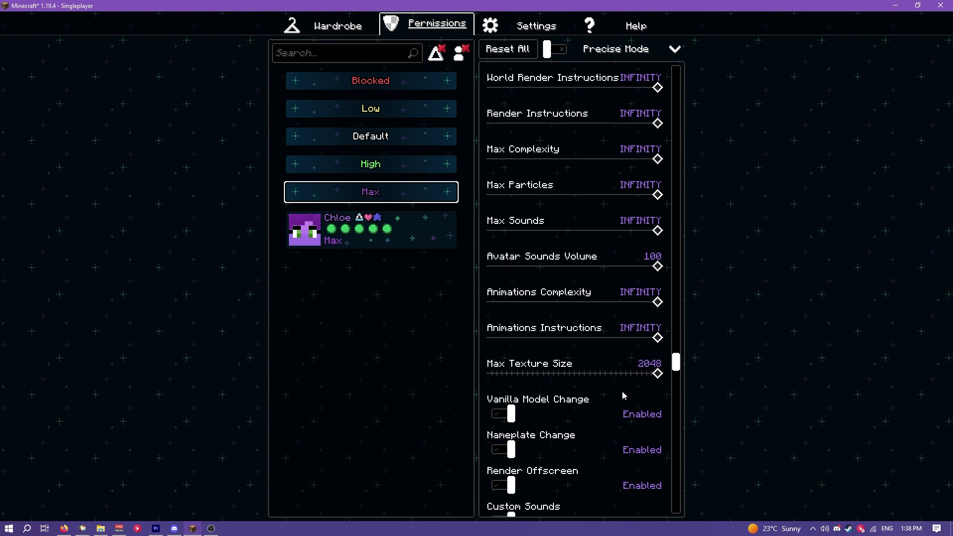
pyautogui.scroll(-2, 622, 395)
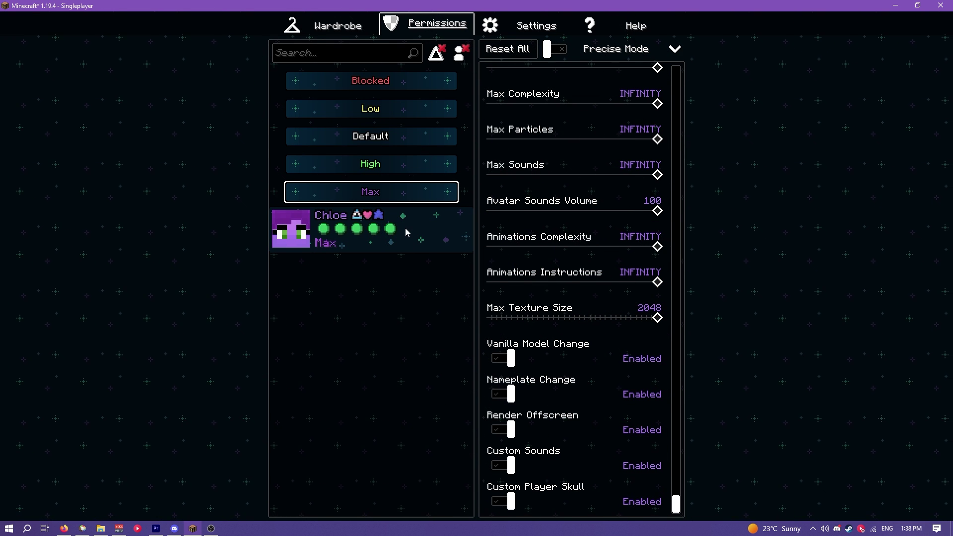
pyautogui.click(675, 49)
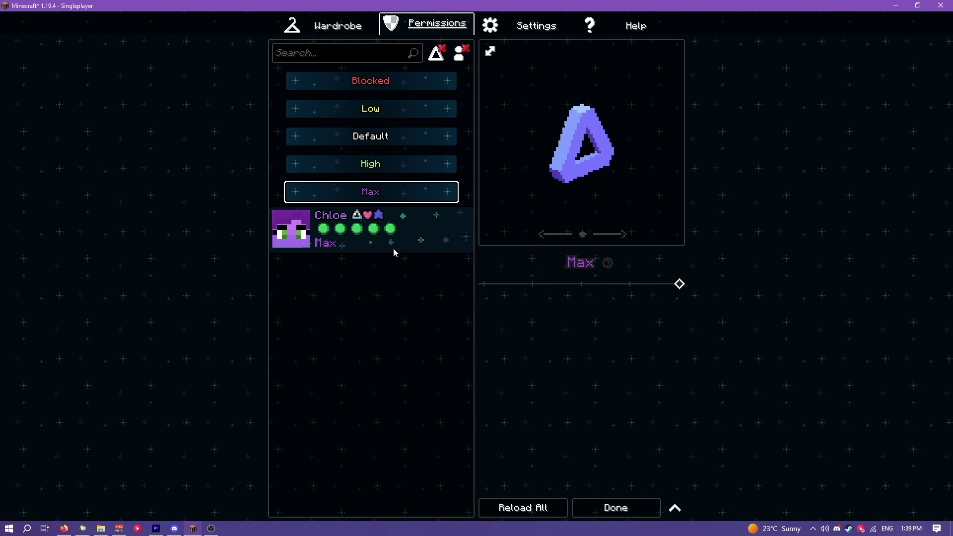
pyautogui.click(676, 510)
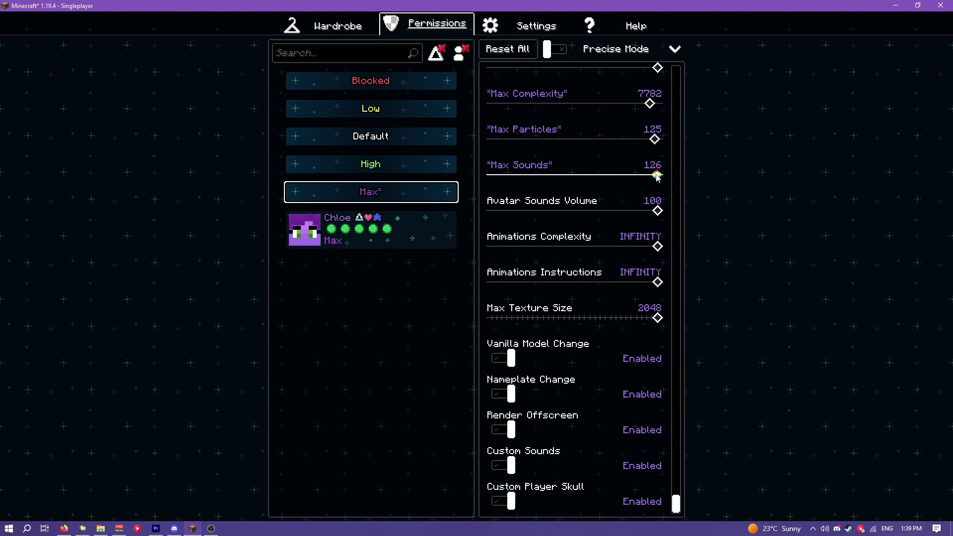
pyautogui.scroll(5, 657, 176)
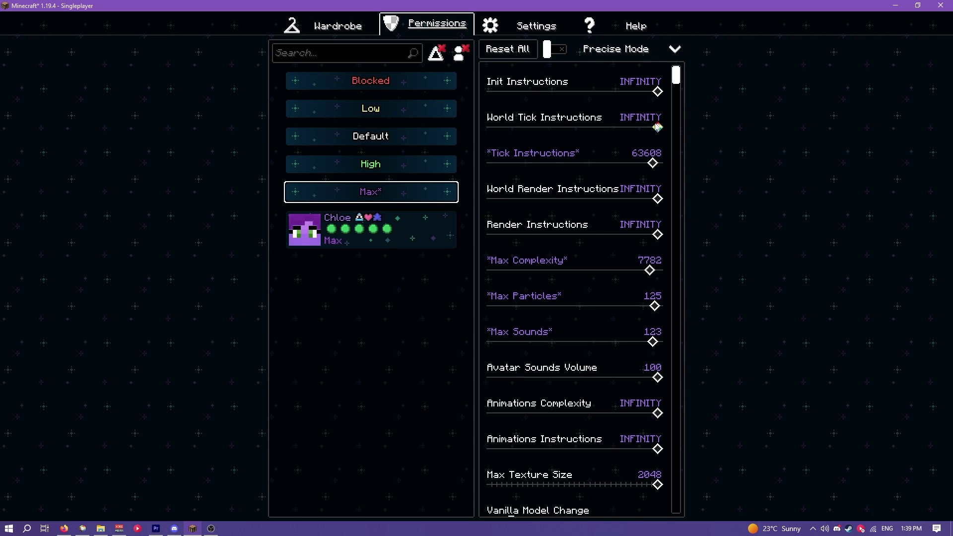
pyautogui.click(652, 92)
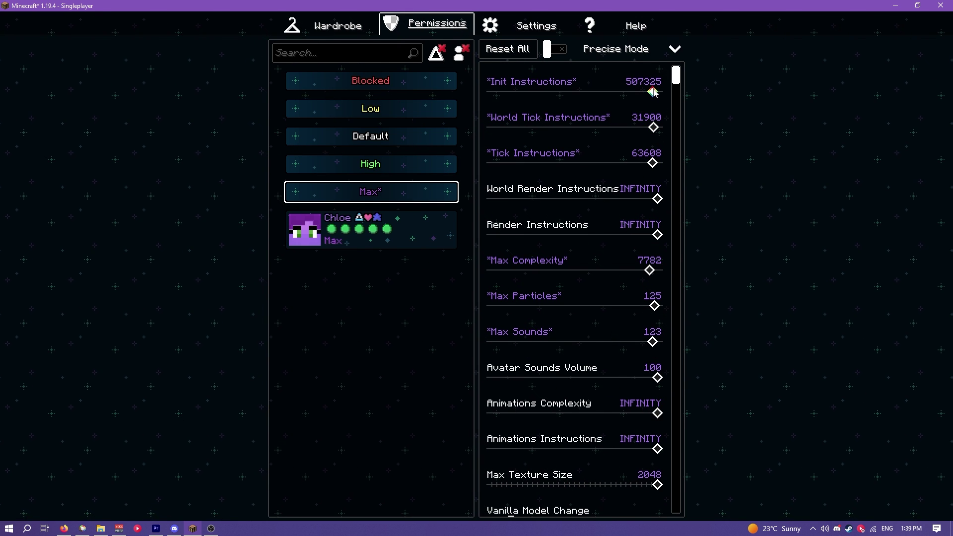
pyautogui.moveTo(380, 244); pyautogui.dragTo(376, 209)
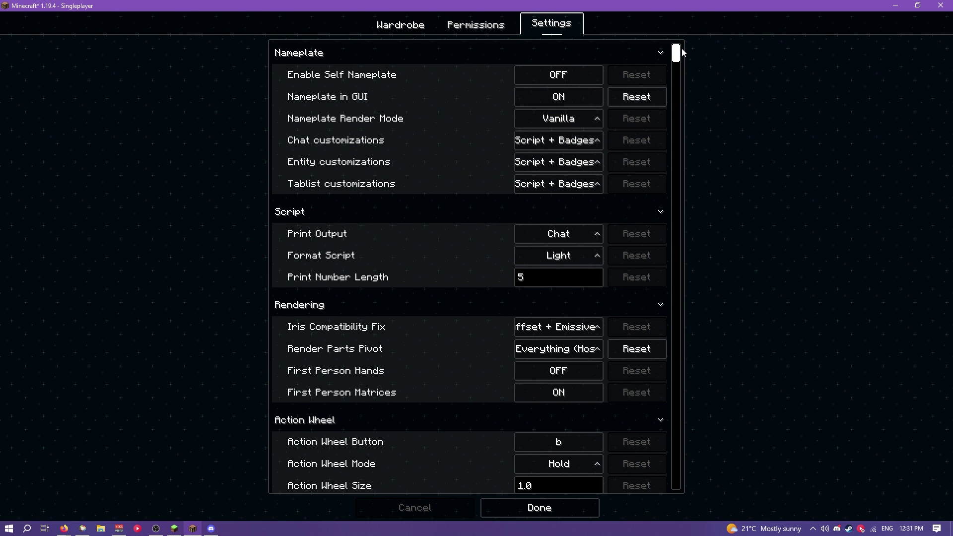
pyautogui.scroll(-10, 675, 62)
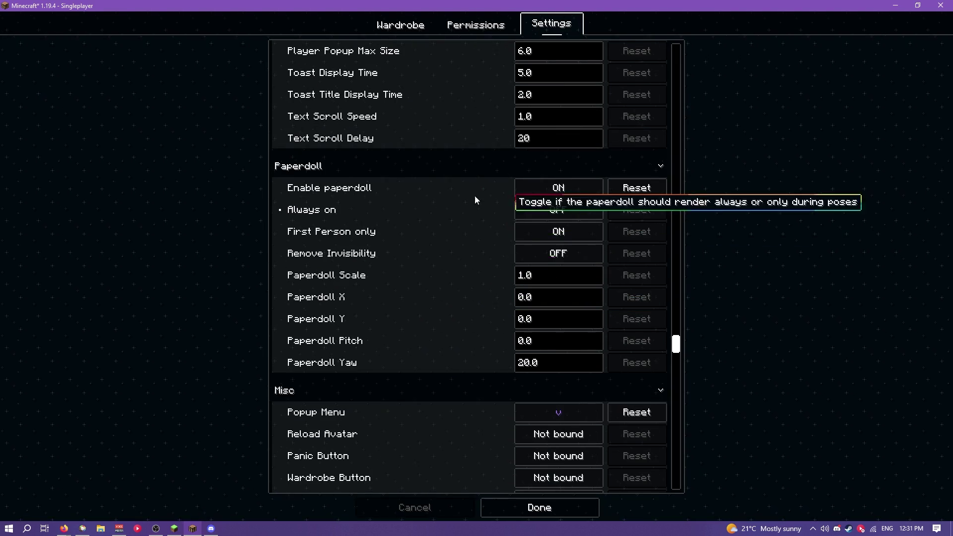
pyautogui.scroll(3, 458, 183)
pyautogui.scroll(3, 502, 244)
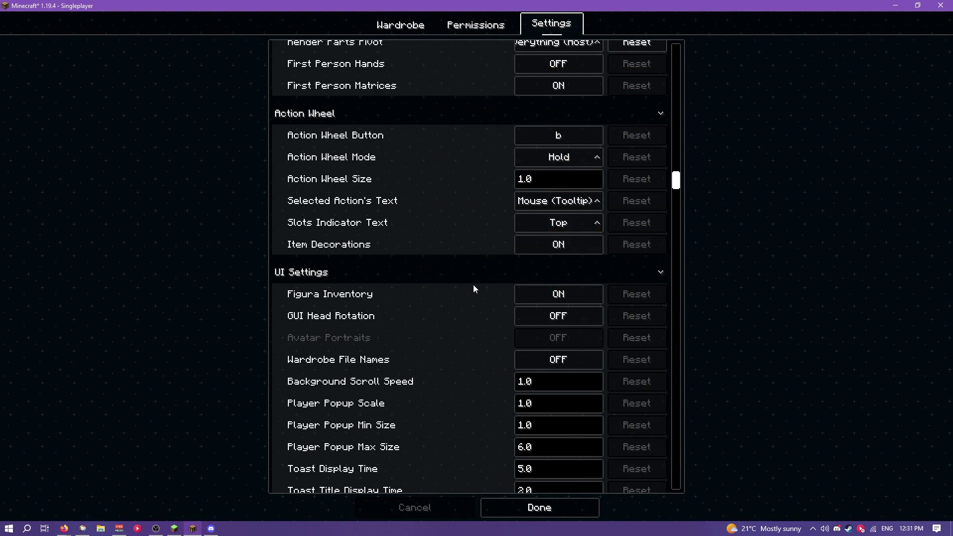
pyautogui.scroll(2, 492, 216)
pyautogui.scroll(3, 469, 142)
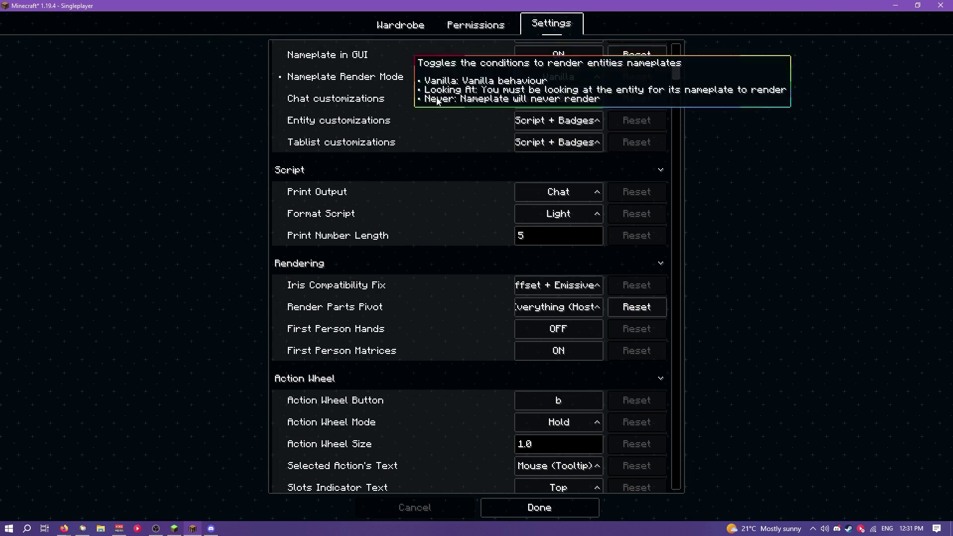
pyautogui.scroll(1, 498, 295)
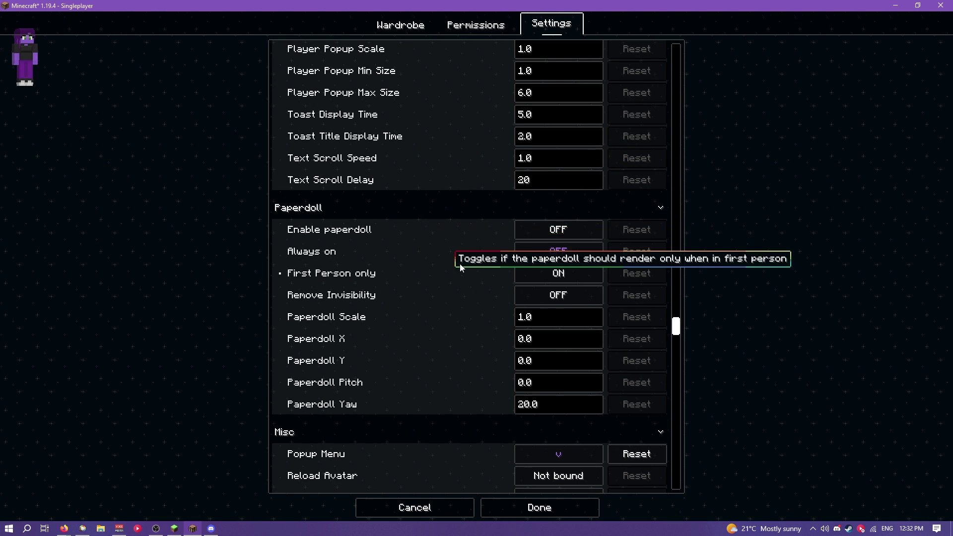
# Bind a key to Figura's Panic Button in Settings and save it.
pyautogui.click(525, 507)
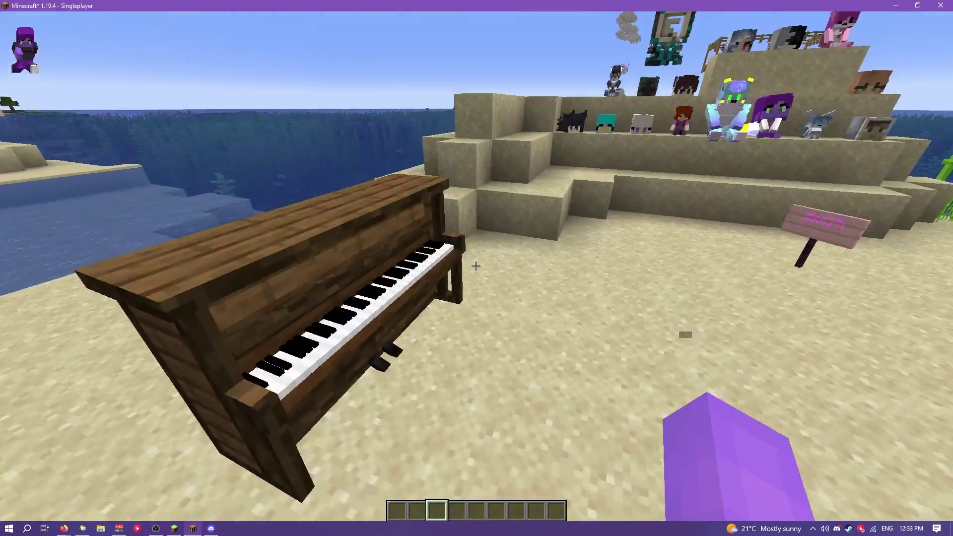
pyautogui.press('Escape')
pyautogui.click(593, 229)
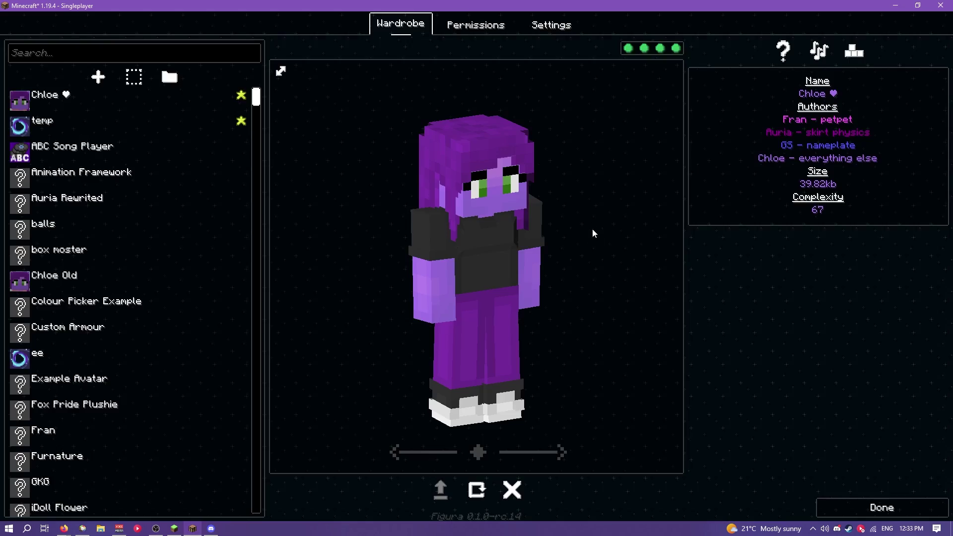
pyautogui.click(547, 29)
pyautogui.scroll(-5, 484, 255)
pyautogui.scroll(-5, 499, 298)
pyautogui.scroll(-4, 516, 348)
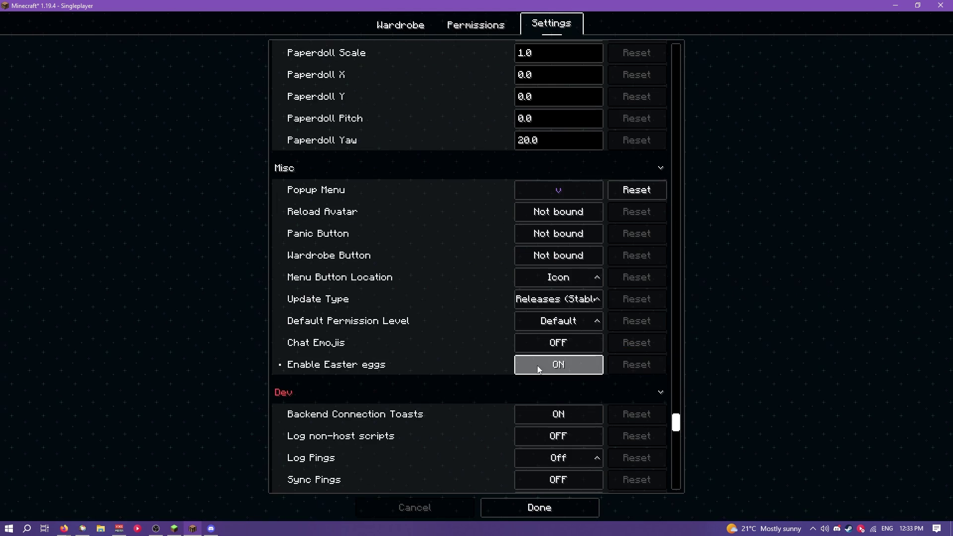
pyautogui.scroll(3, 540, 364)
pyautogui.click(545, 329)
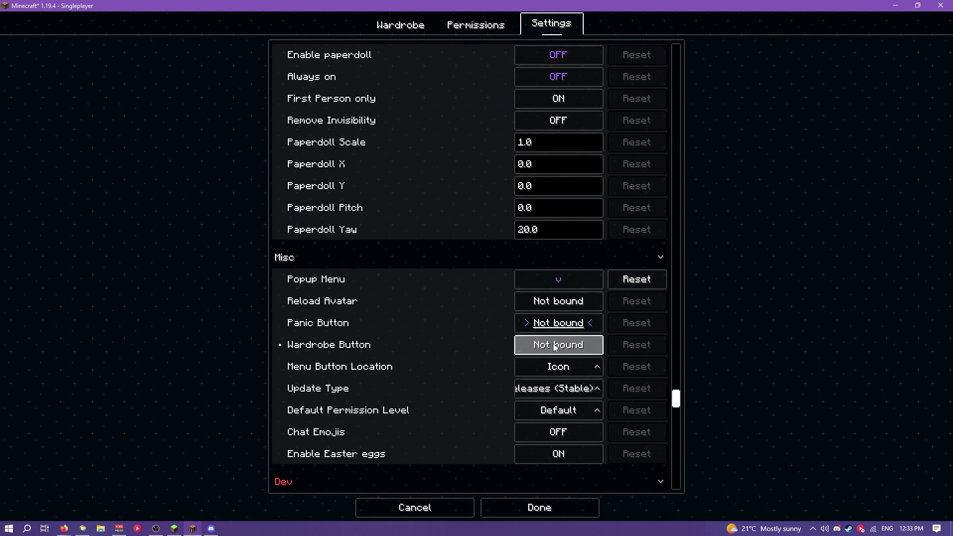
pyautogui.write('F12')
pyautogui.click(535, 505)
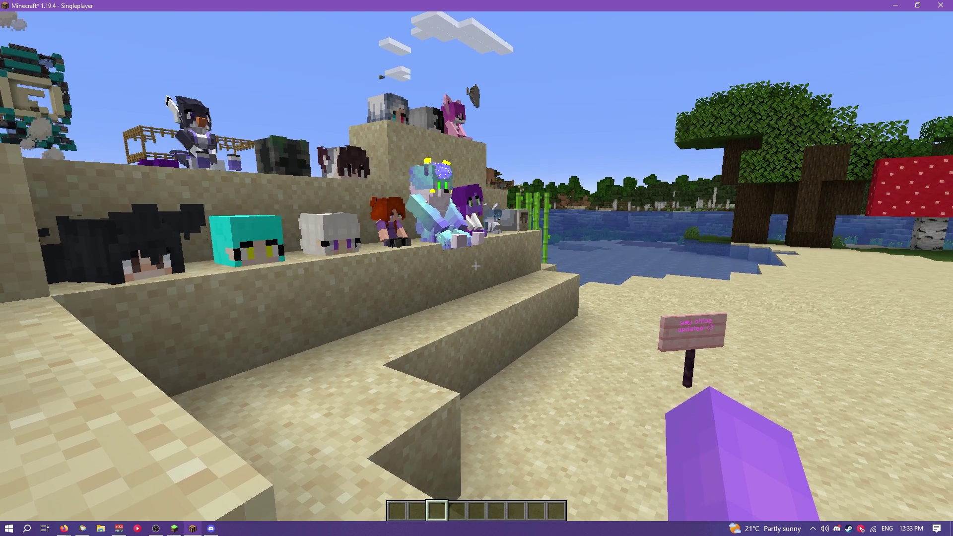
# Toggle panic mode in-game with F8, hiding the custom avatars and restoring them.
pyautogui.press('w')
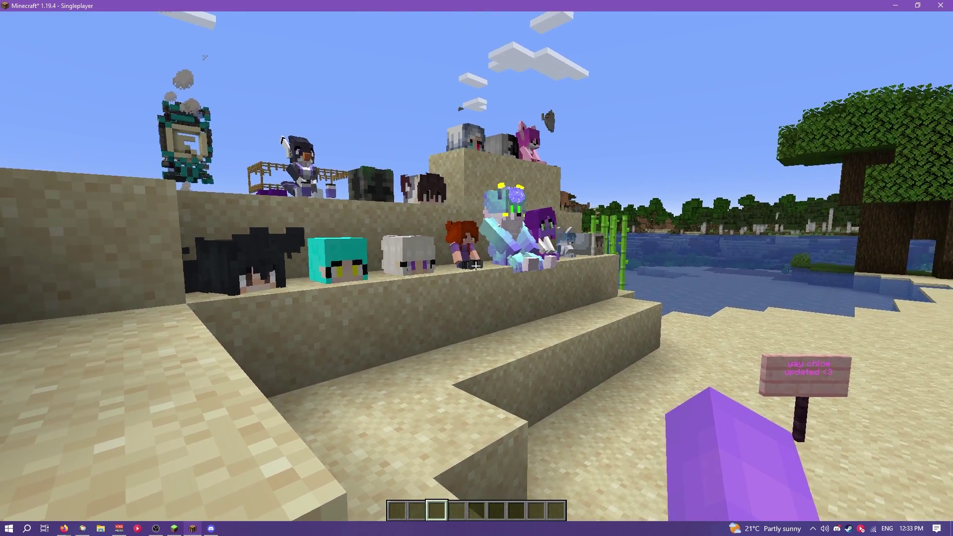
pyautogui.press('F8')
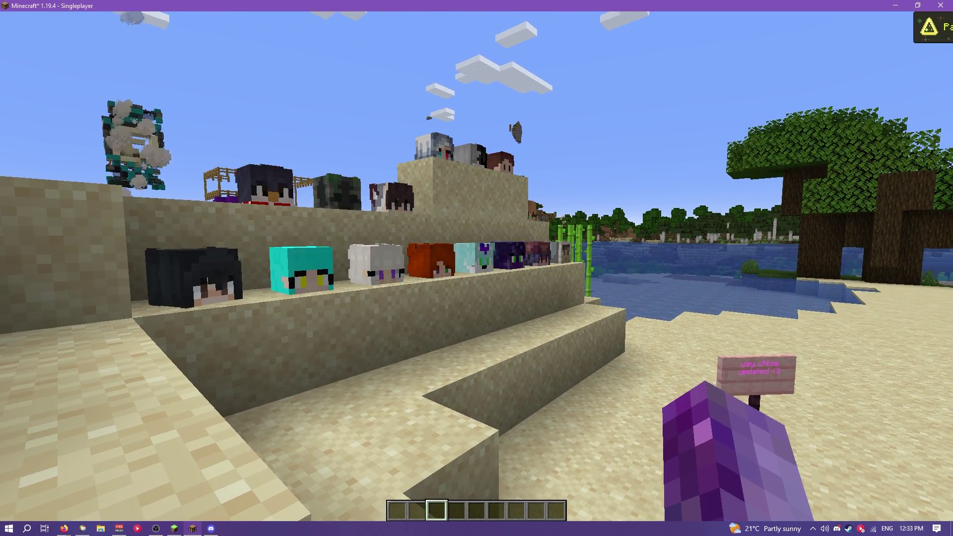
pyautogui.press('w')
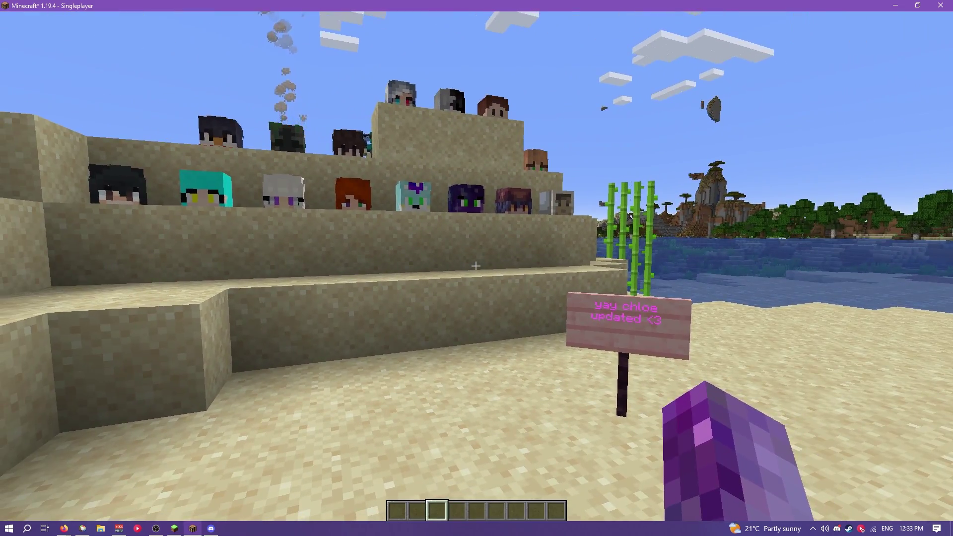
pyautogui.press('F8')
# Revisit Figura's settings from the wardrobe and return to the world.
pyautogui.press('Escape')
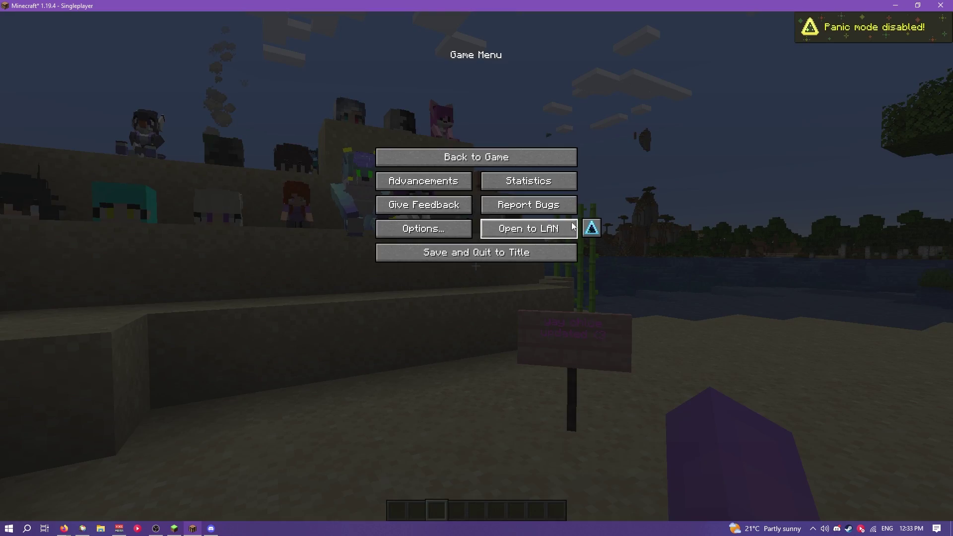
pyautogui.click(592, 229)
pyautogui.click(523, 30)
pyautogui.scroll(-10, 480, 342)
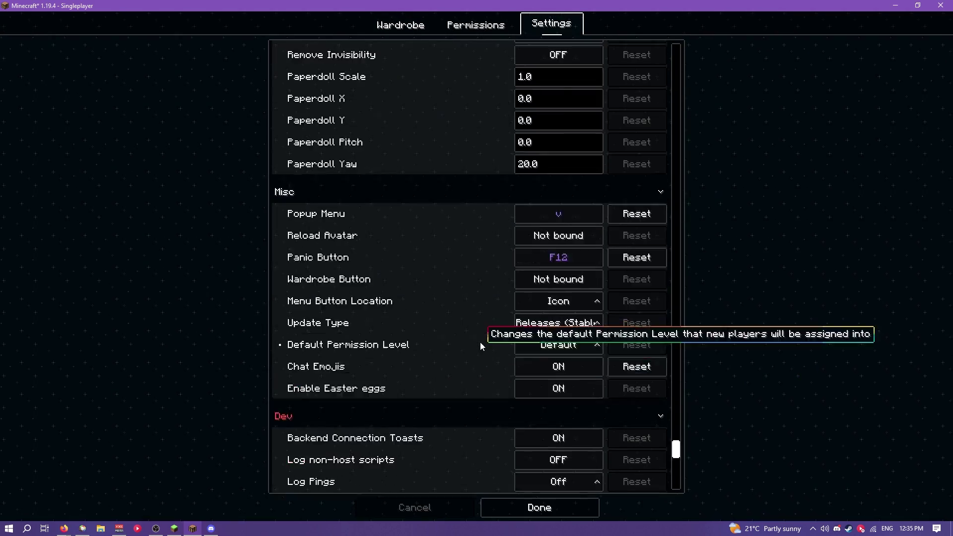
pyautogui.scroll(5, 481, 342)
pyautogui.scroll(5, 487, 159)
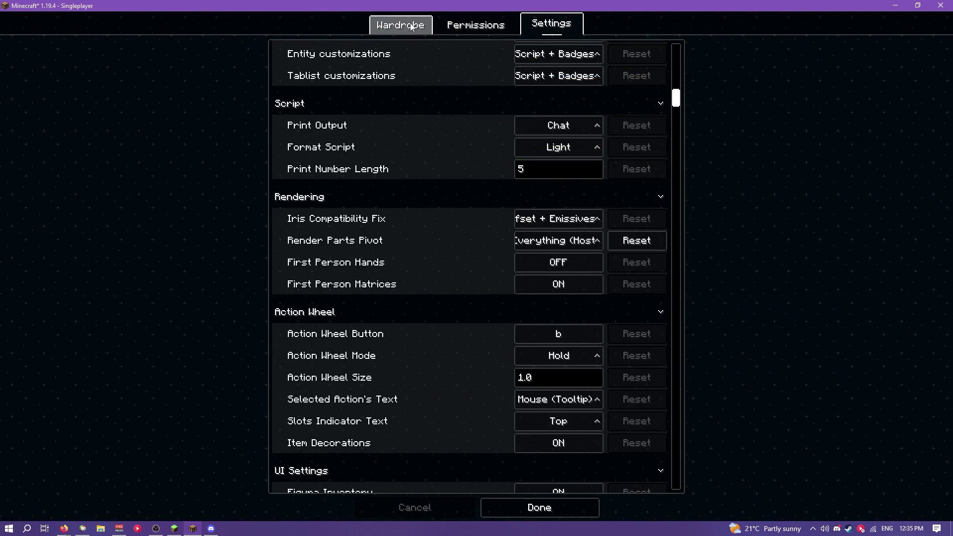
pyautogui.press('Escape')
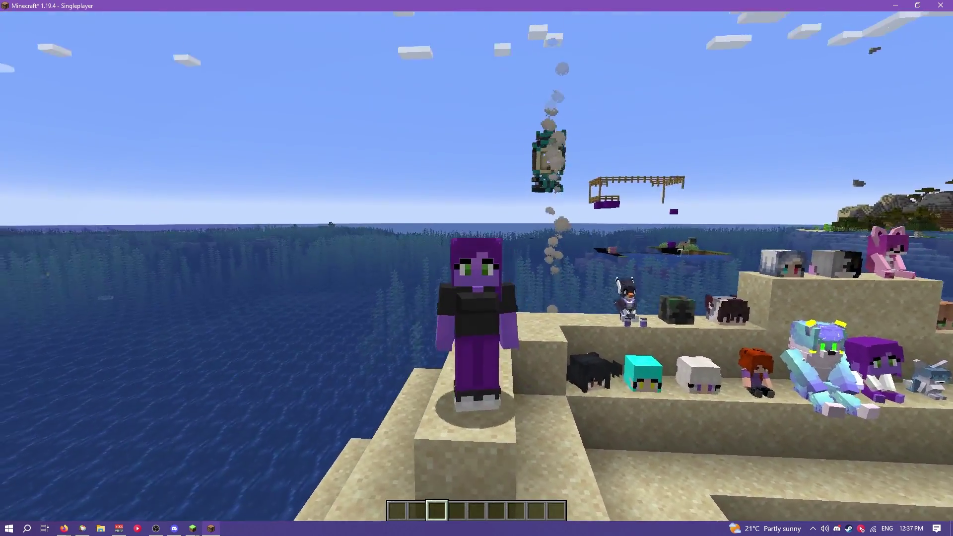
# From Figura's Help page, follow the Discord link and cancel the link dialog.
pyautogui.press('Escape')
pyautogui.click(592, 229)
pyautogui.scroll(-2, 226, 388)
pyautogui.scroll(-5, 137, 384)
pyautogui.scroll(-3, 171, 454)
pyautogui.scroll(10, 171, 448)
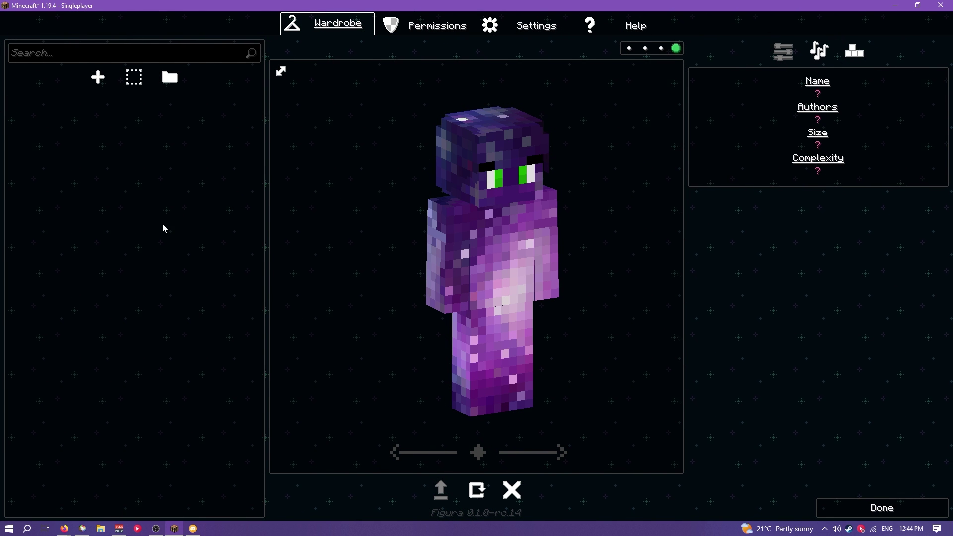
pyautogui.click(640, 34)
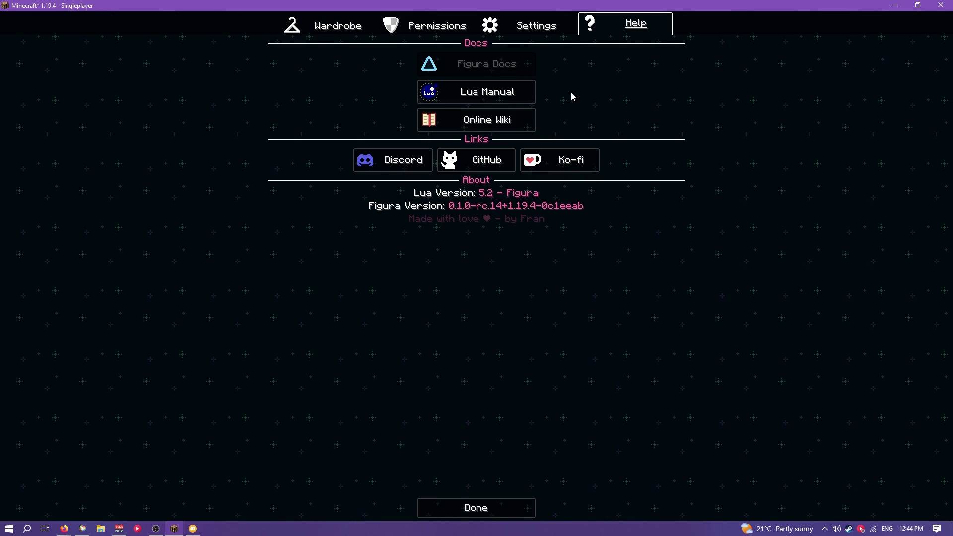
pyautogui.click(398, 160)
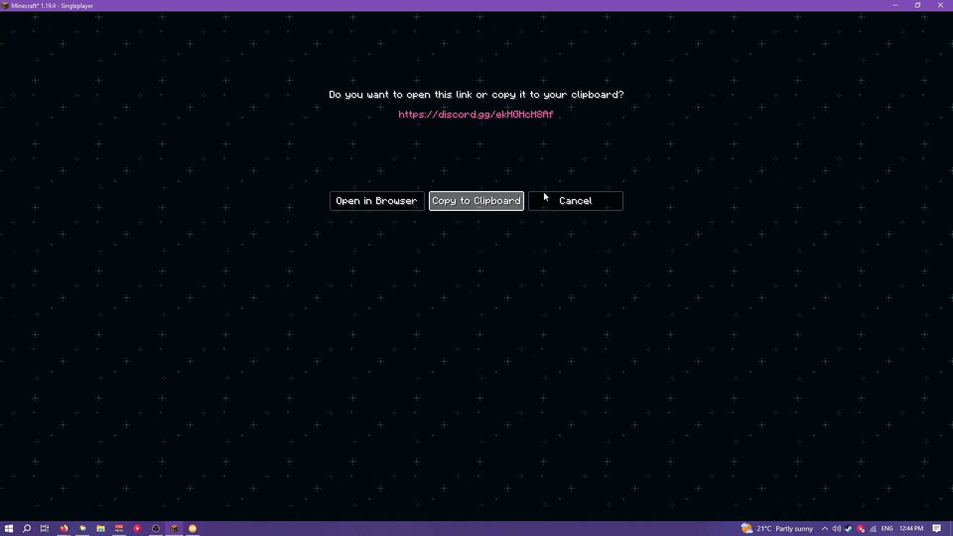
pyautogui.click(562, 198)
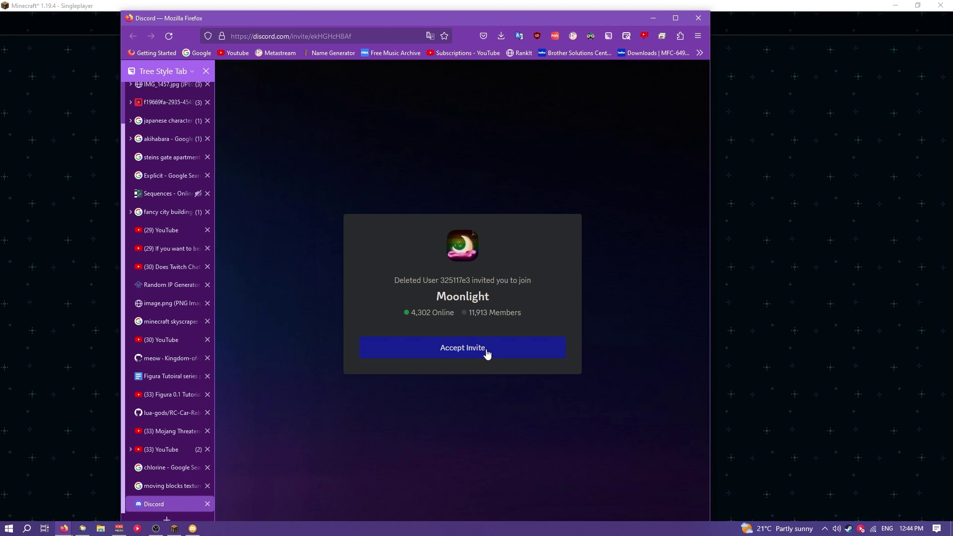
# Close the Moonlight invite tab in Firefox and switch to the Discord desktop app.
pyautogui.click(208, 504)
pyautogui.hotkey('alt', 'Tab')
pyautogui.press('Tab')
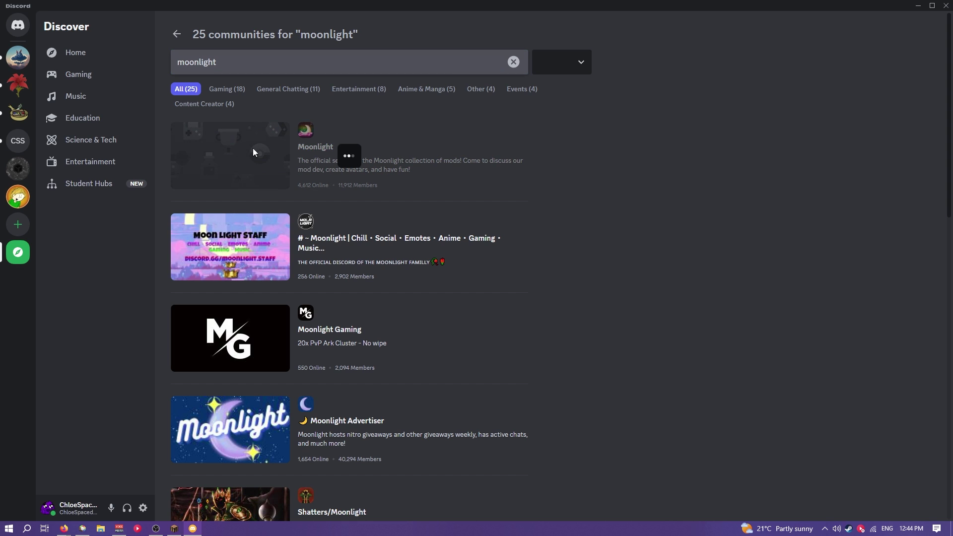
# Join the Moonlight server from the search results and skip its onboarding questions.
pyautogui.click(253, 175)
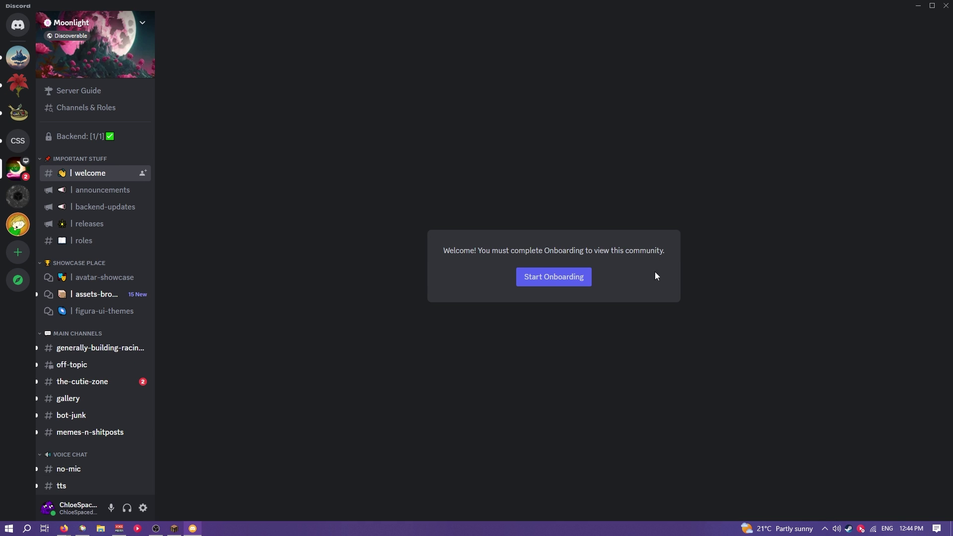
pyautogui.click(555, 276)
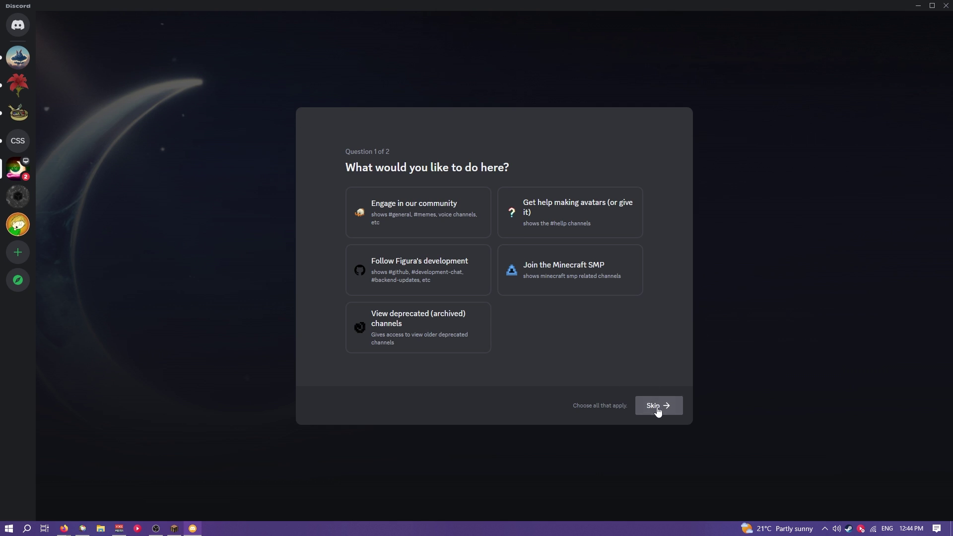
pyautogui.click(659, 410)
pyautogui.click(656, 405)
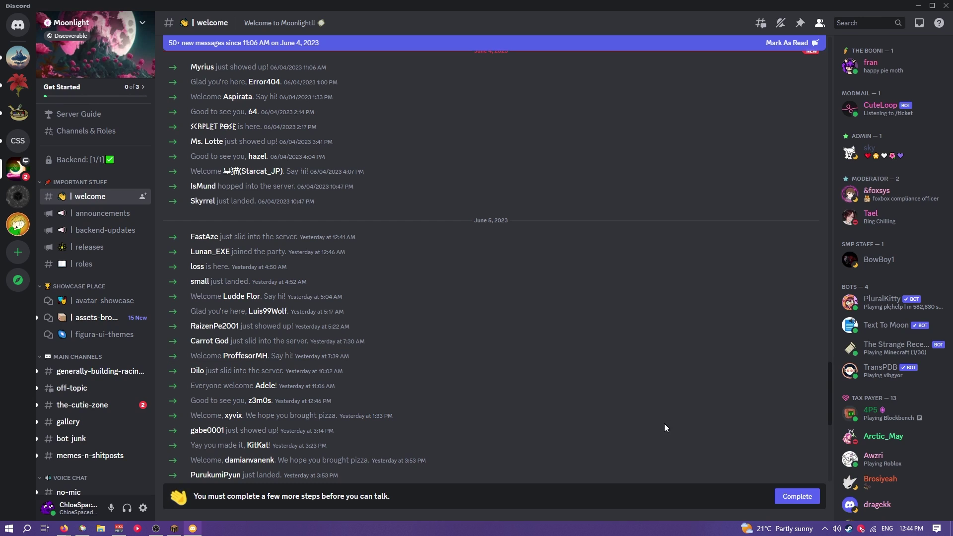
pyautogui.scroll(-3, 123, 313)
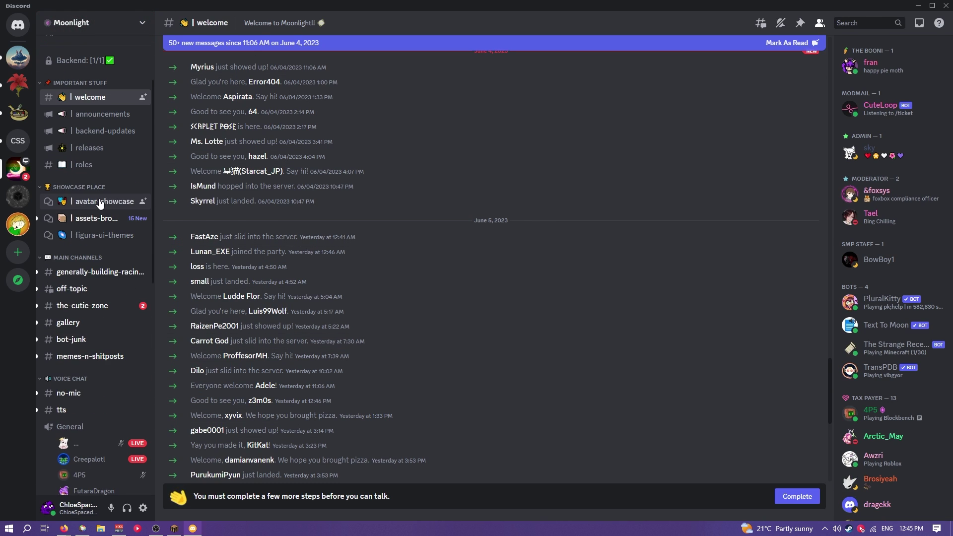
# Browse the avatar-showcase forum and filter it to posts with downloads available.
pyautogui.moveTo(104, 201)
pyautogui.click(94, 209)
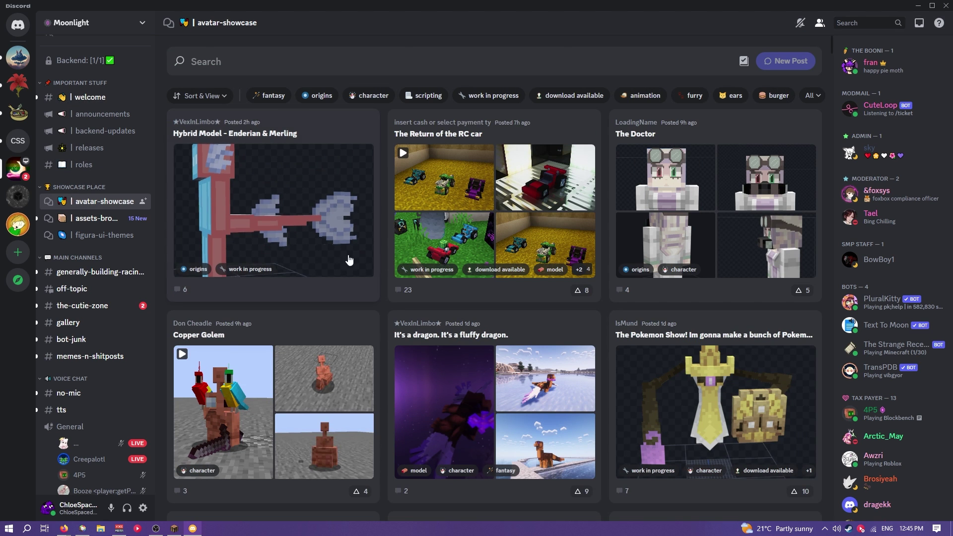
pyautogui.scroll(-2, 386, 264)
pyautogui.scroll(-3, 436, 276)
pyautogui.scroll(-5, 435, 280)
pyautogui.scroll(-2, 436, 280)
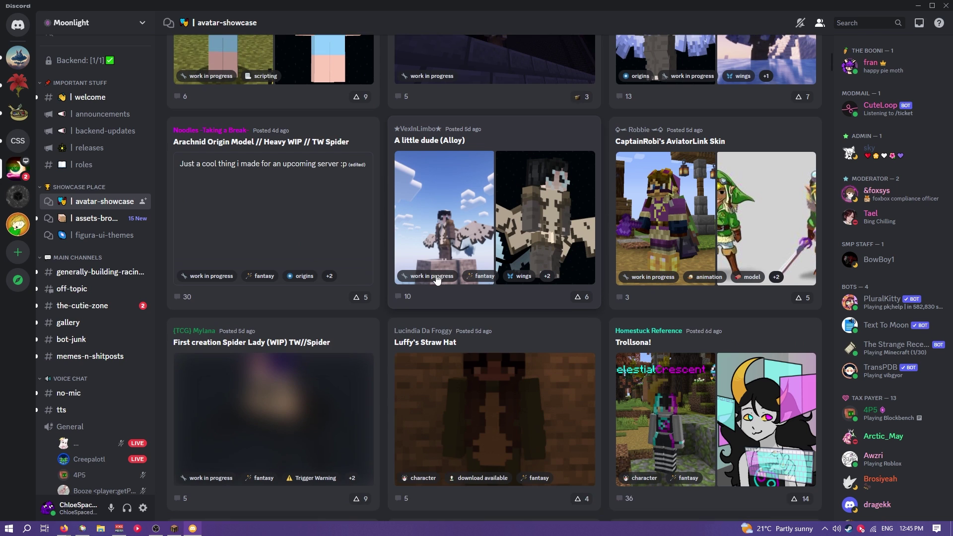
pyautogui.scroll(3, 436, 280)
pyautogui.scroll(3, 447, 276)
pyautogui.scroll(5, 470, 265)
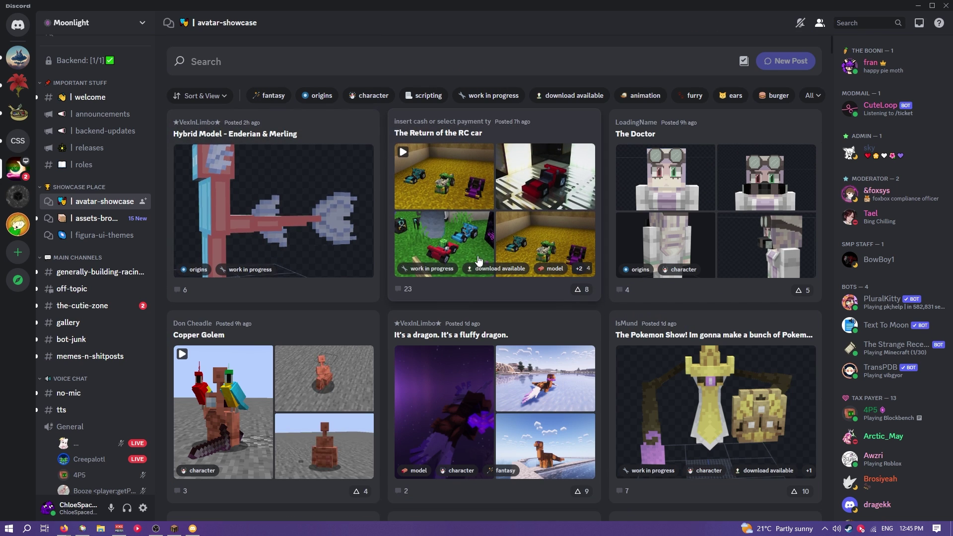
pyautogui.click(334, 211)
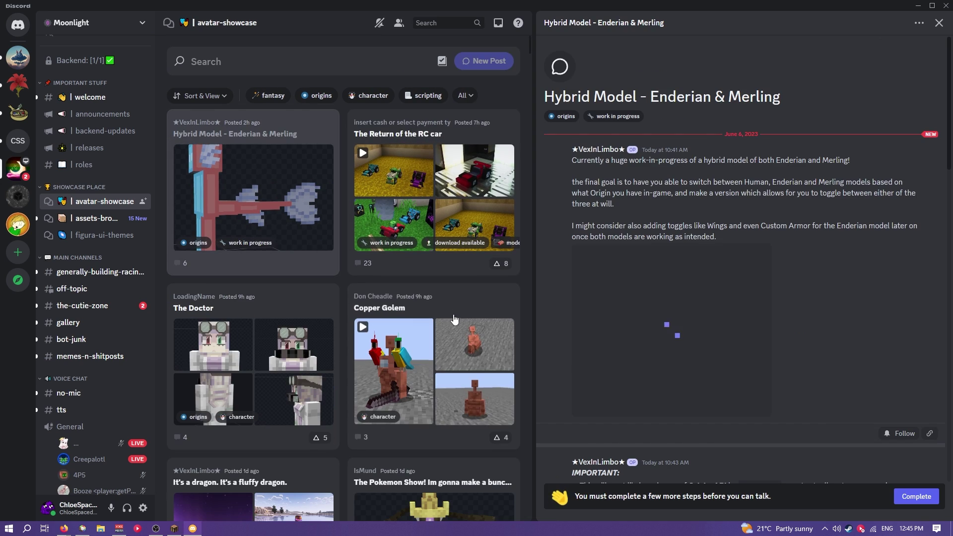
pyautogui.scroll(-5, 716, 378)
pyautogui.scroll(-5, 716, 381)
pyautogui.scroll(-5, 715, 380)
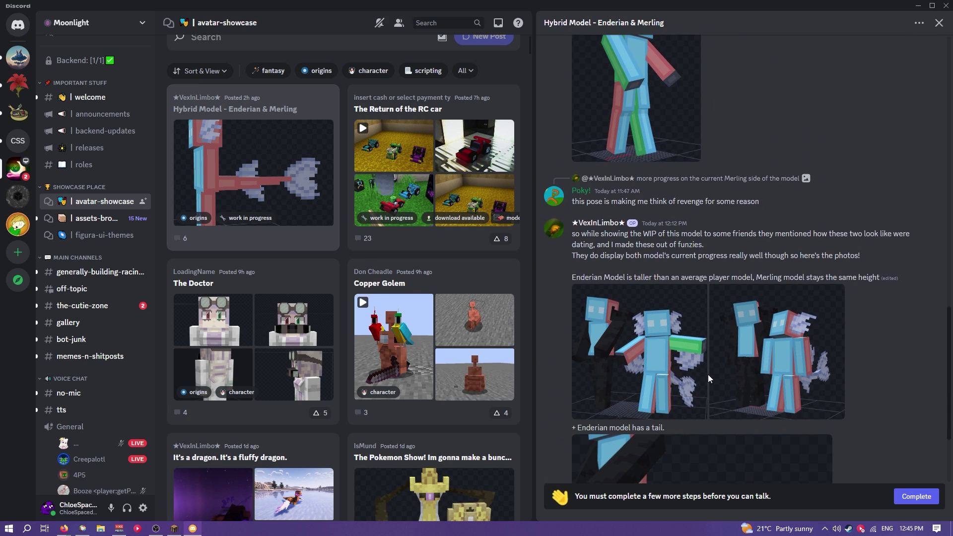
pyautogui.scroll(-2, 708, 380)
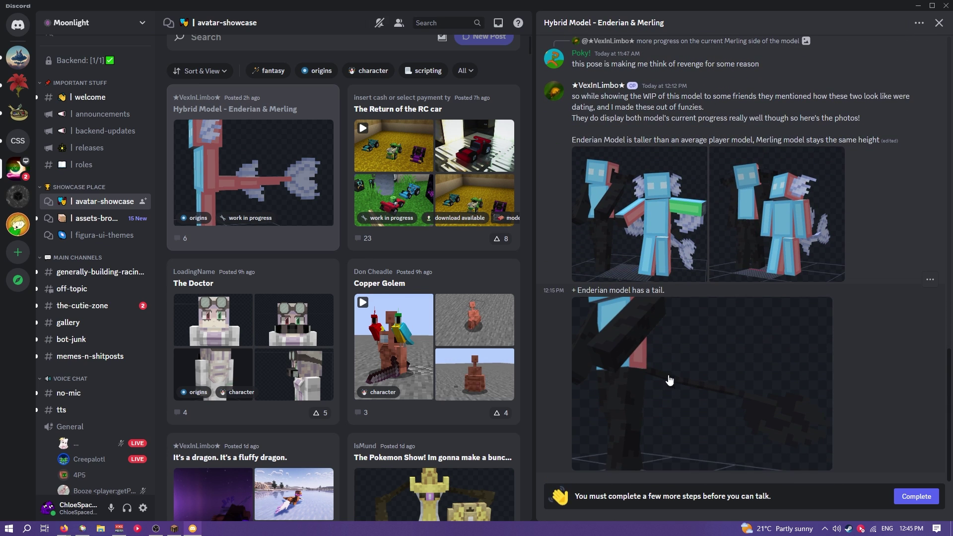
pyautogui.click(939, 22)
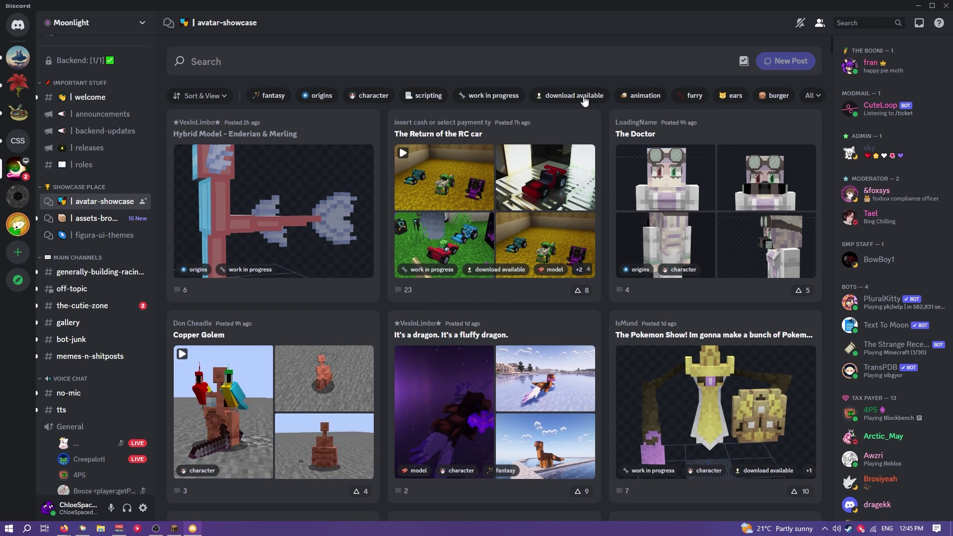
pyautogui.click(562, 97)
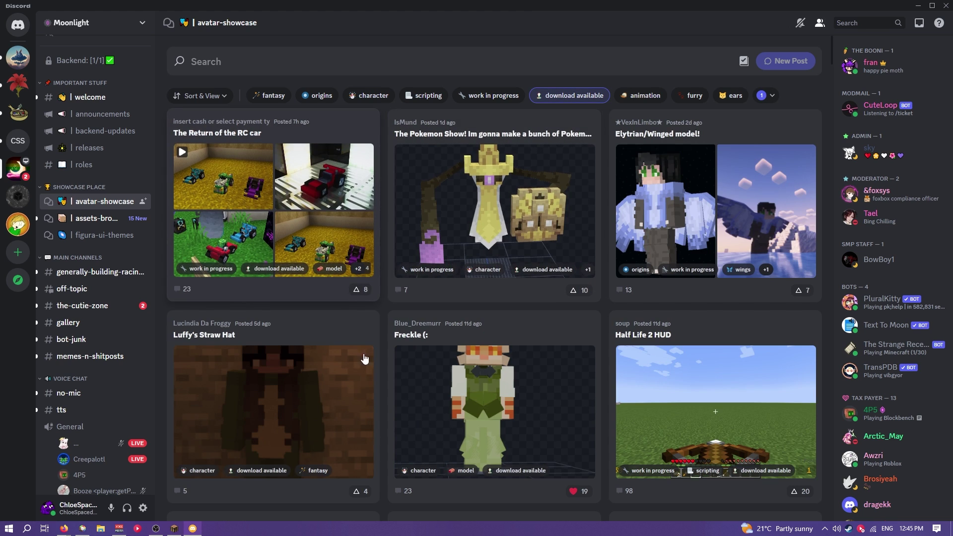
pyautogui.scroll(-1, 777, 297)
pyautogui.scroll(-1, 715, 335)
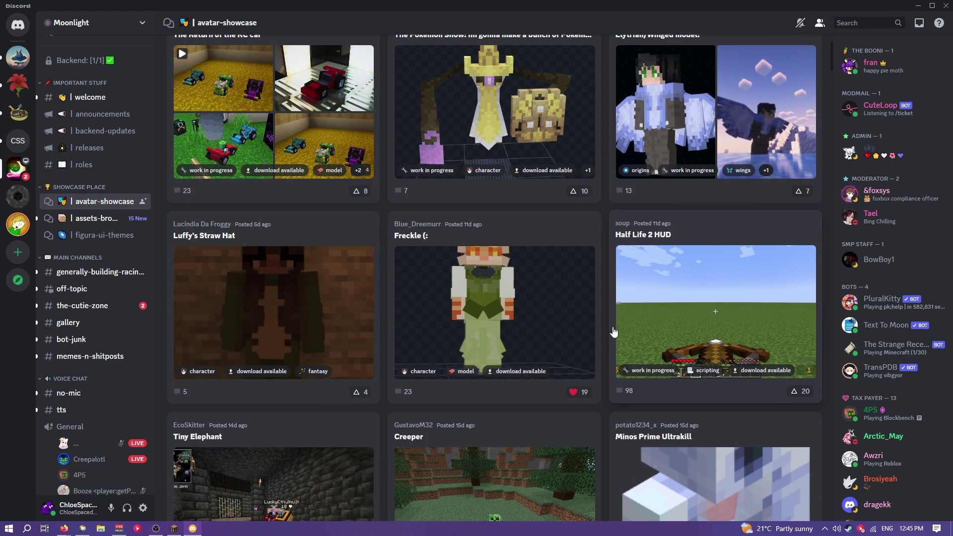
pyautogui.scroll(-2, 671, 373)
pyautogui.scroll(-2, 720, 366)
pyautogui.scroll(2, 505, 343)
# Open the Creeper post and download its Creeper.zip attachment, confirming the flagged file.
pyautogui.click(462, 325)
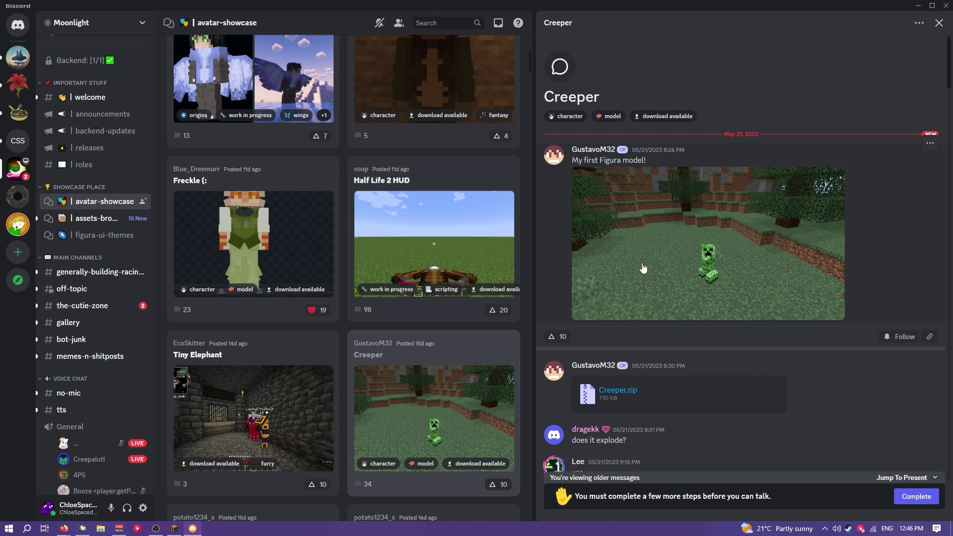
pyautogui.scroll(-3, 652, 371)
pyautogui.scroll(-3, 643, 284)
pyautogui.scroll(4, 608, 193)
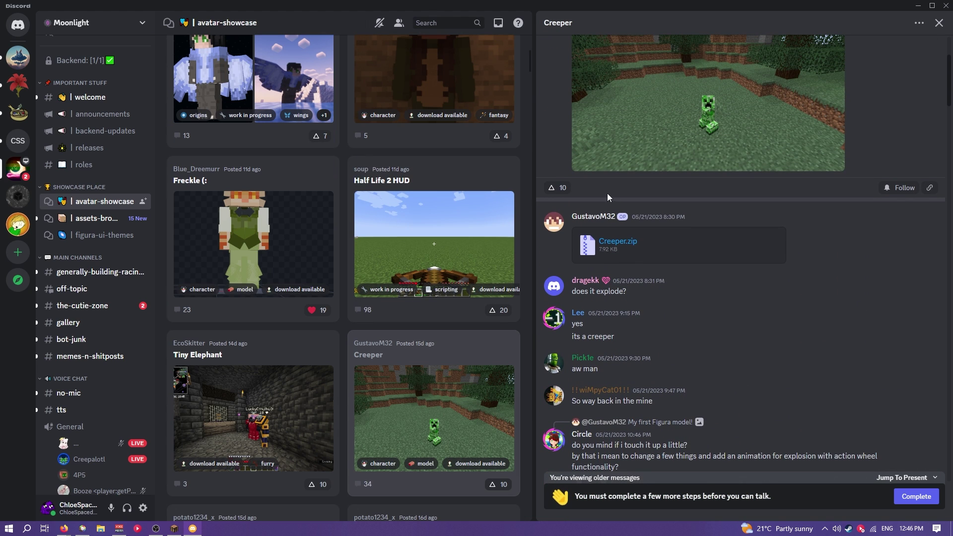
pyautogui.click(611, 244)
pyautogui.click(481, 301)
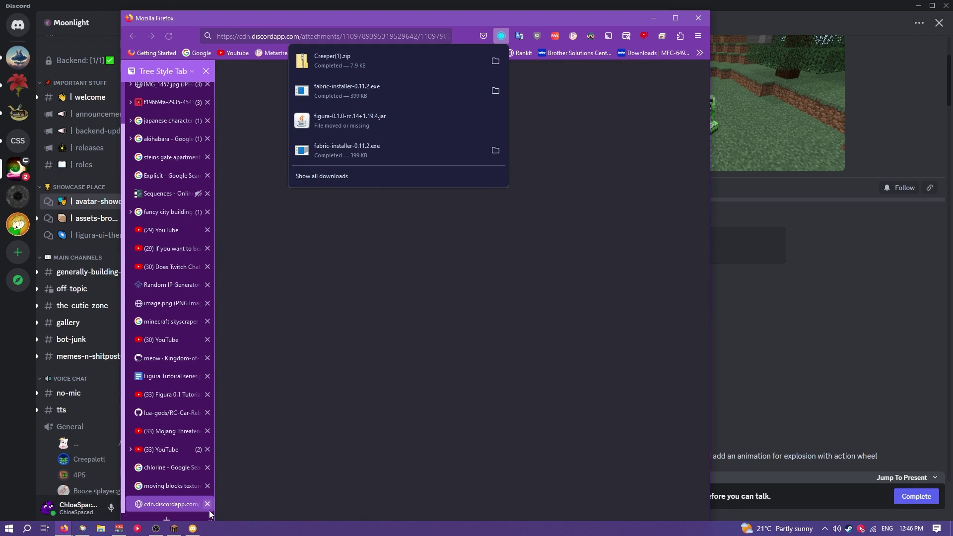
# Show Creeper(1).zip in its folder from Firefox downloads and reveal its Creeper folder.
pyautogui.click(495, 60)
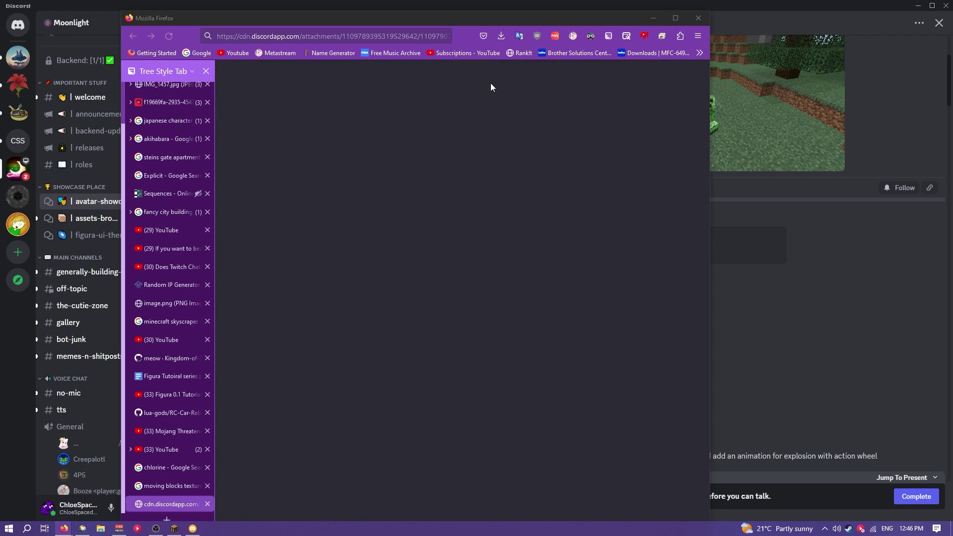
pyautogui.doubleClick(551, 227)
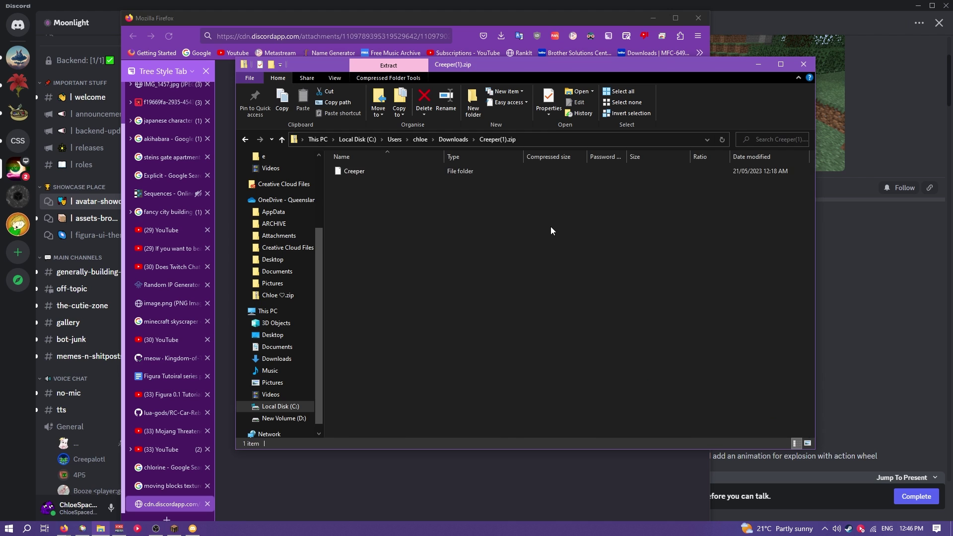
# Copy the Creeper folder from the zip into Figura's avatars folder on disk.
pyautogui.click(176, 530)
pyautogui.click(342, 22)
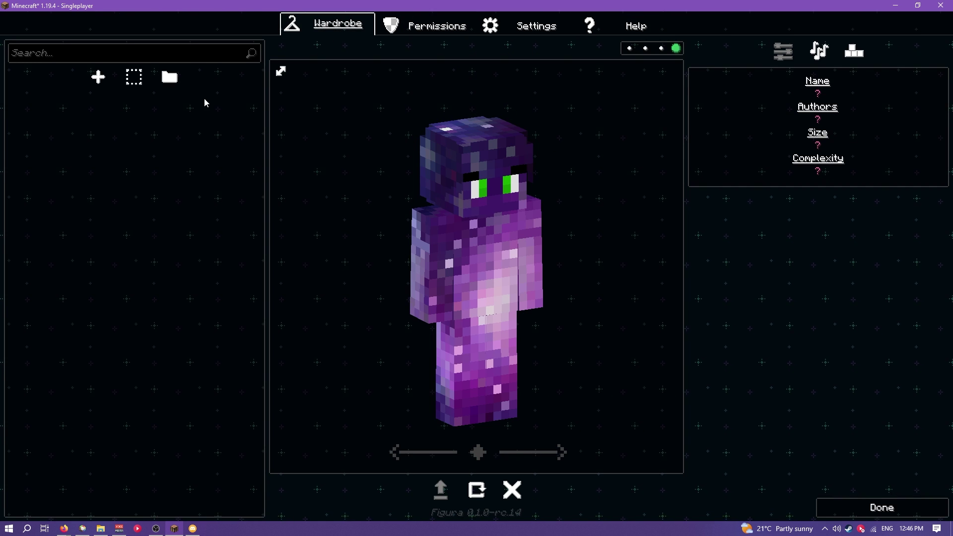
pyautogui.click(170, 76)
pyautogui.hotkey('alt', 'Tab')
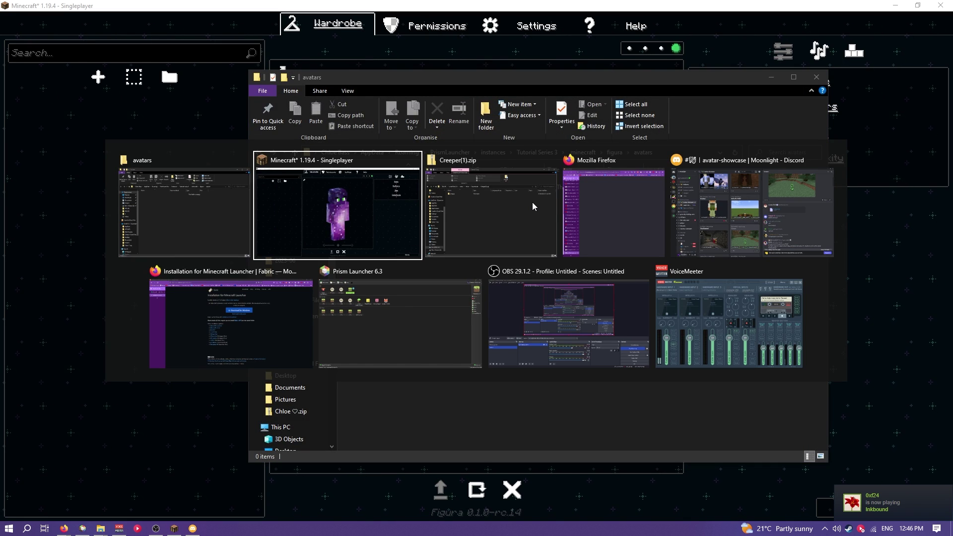
pyautogui.click(532, 202)
pyautogui.click(339, 177)
pyautogui.hotkey('alt', 'Tab')
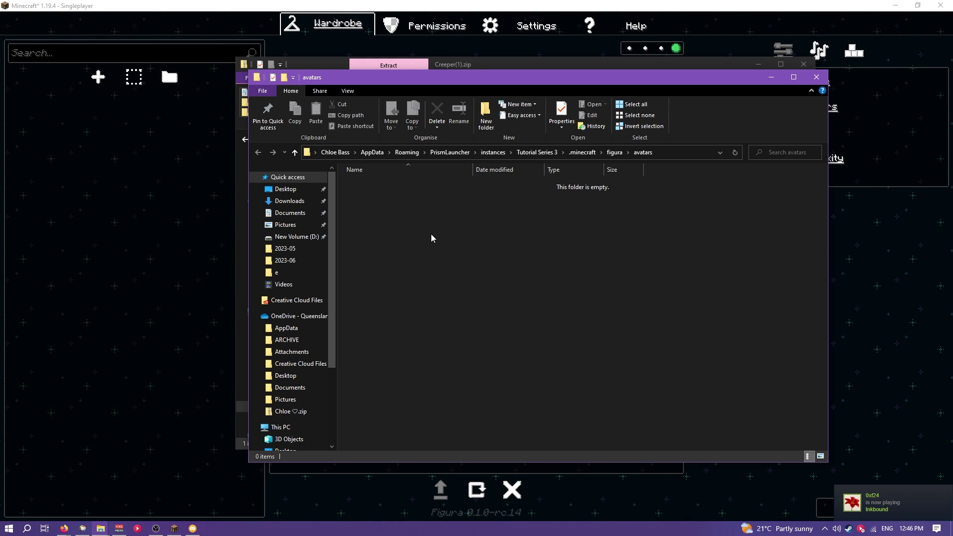
pyautogui.hotkey('alt', 'Tab')
pyautogui.moveTo(411, 171); pyautogui.dragTo(429, 233)
pyautogui.hotkey('alt', 'Tab')
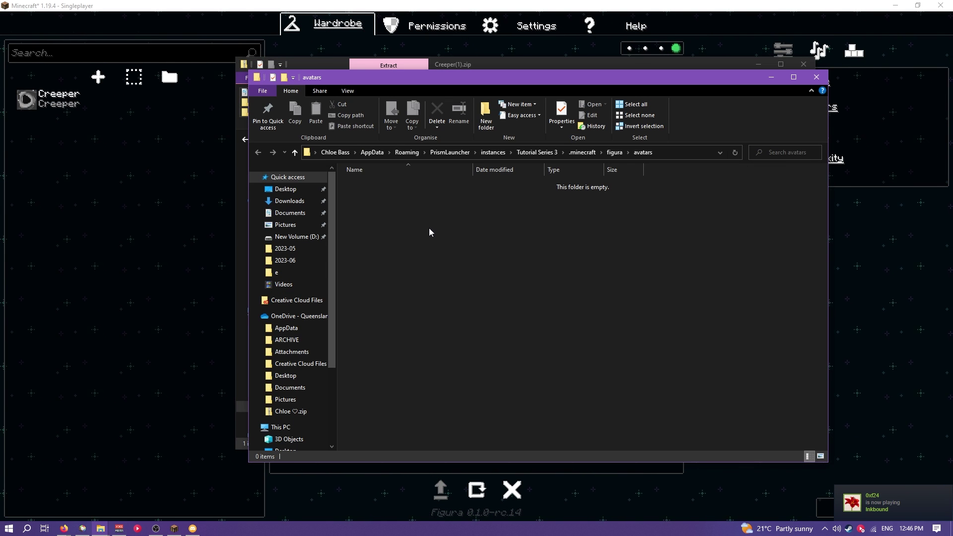
# Load the Creeper avatar in the wardrobe and upload it to the Figura backend.
pyautogui.click(113, 203)
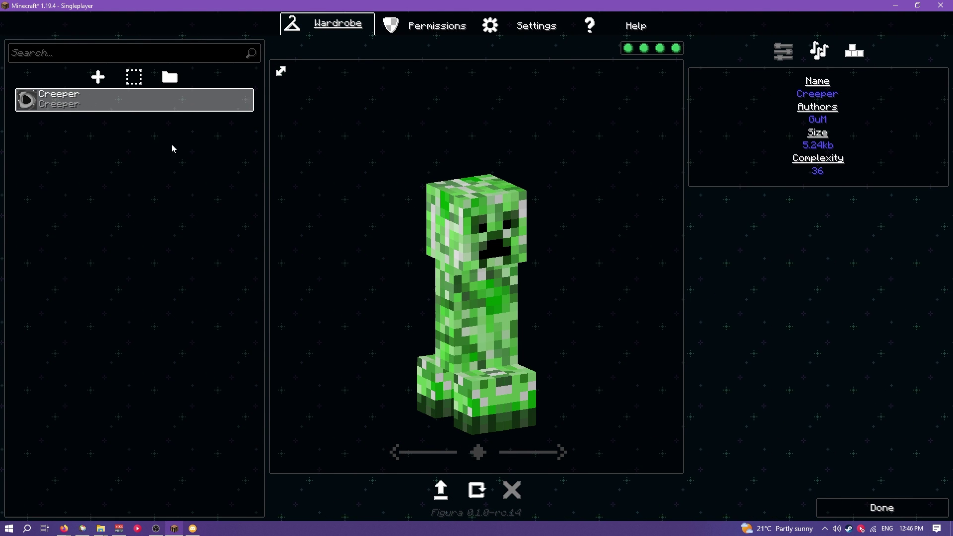
pyautogui.click(478, 490)
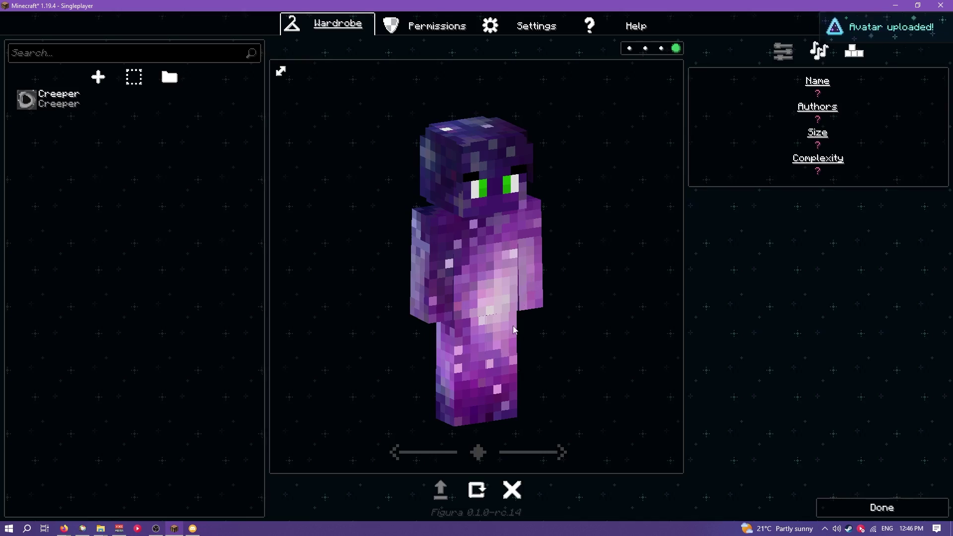
# Walk off the wall as the Creeper, add Creeper.zip to avatars and reload the avatar.
pyautogui.press('Escape')
pyautogui.press('Escape')
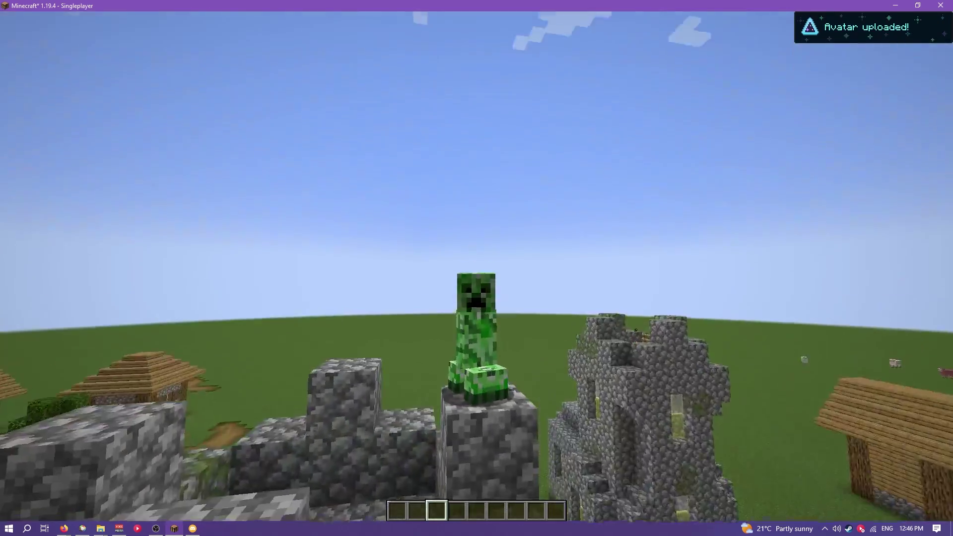
pyautogui.press('w')
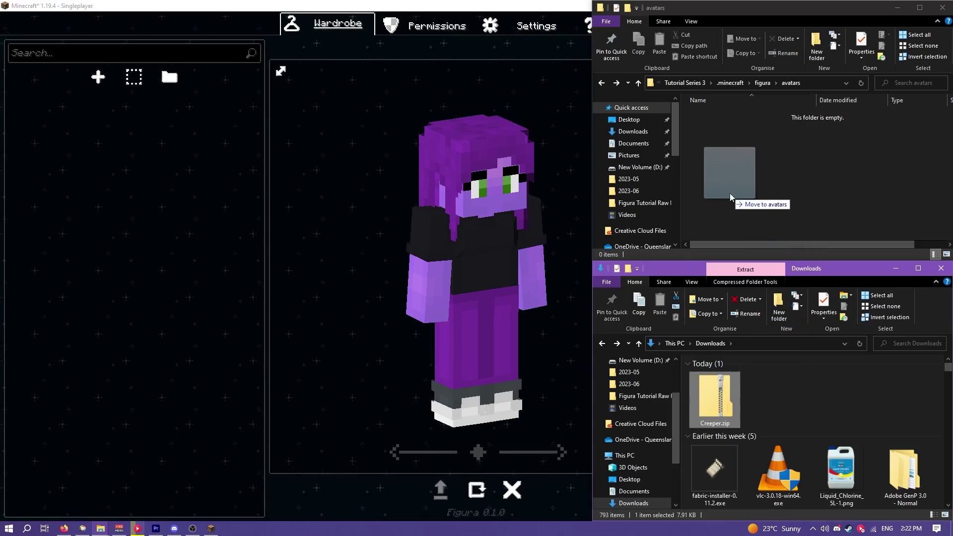
pyautogui.moveTo(729, 193); pyautogui.dragTo(730, 193)
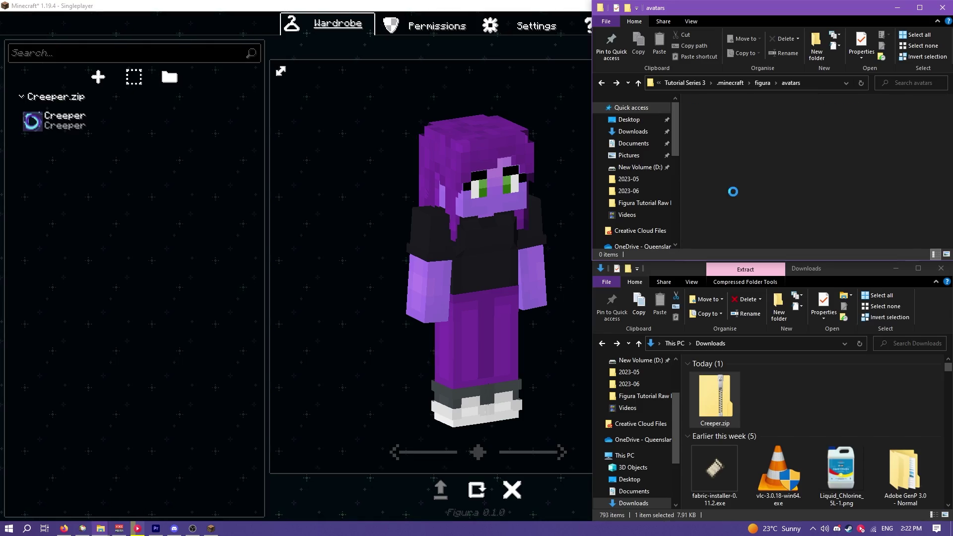
pyautogui.click(75, 127)
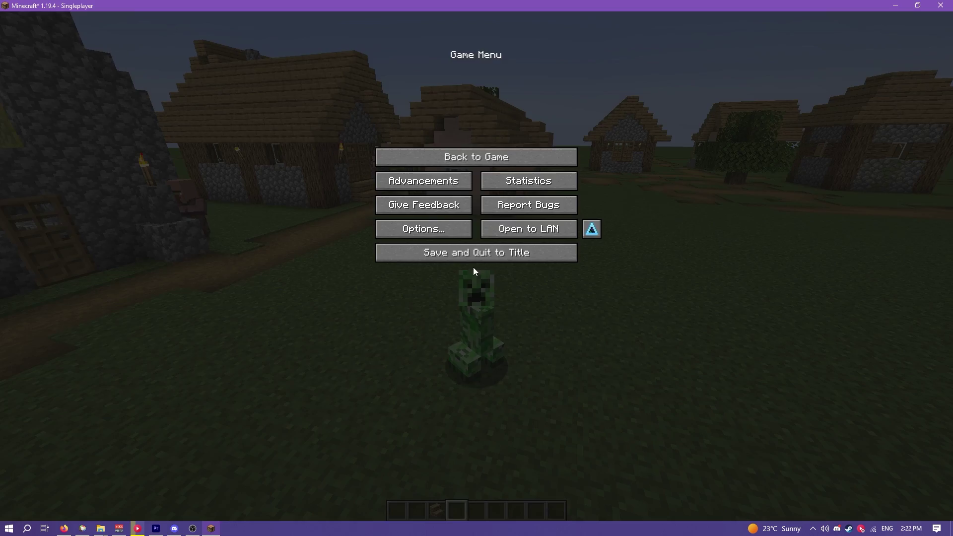
pyautogui.press('Escape')
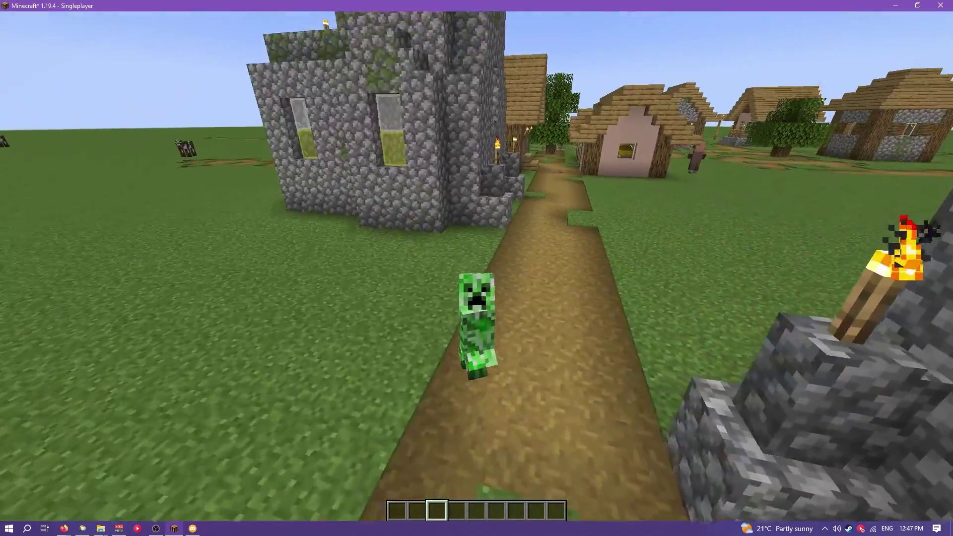
# Walk the Creeper along the village path and try its empty action wheel with B.
pyautogui.press('w')
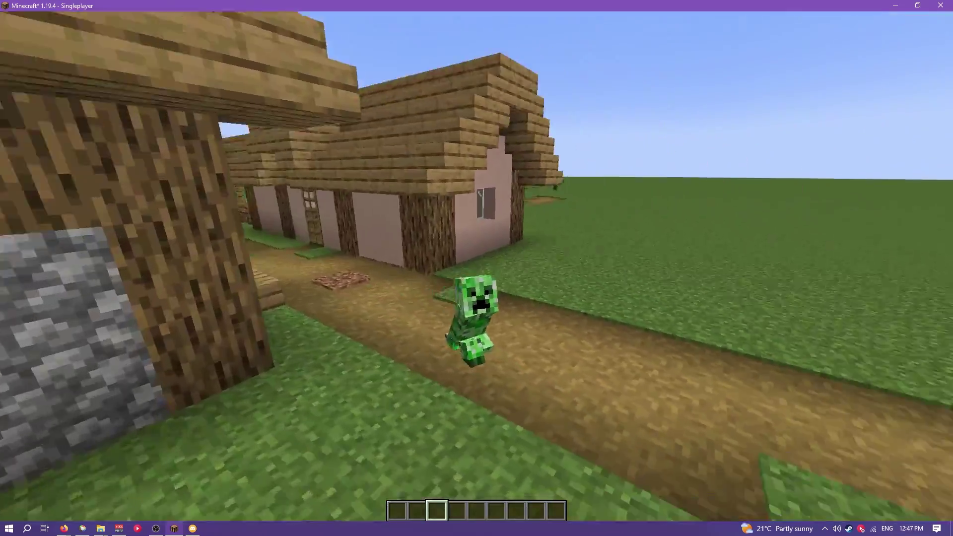
pyautogui.press('b')
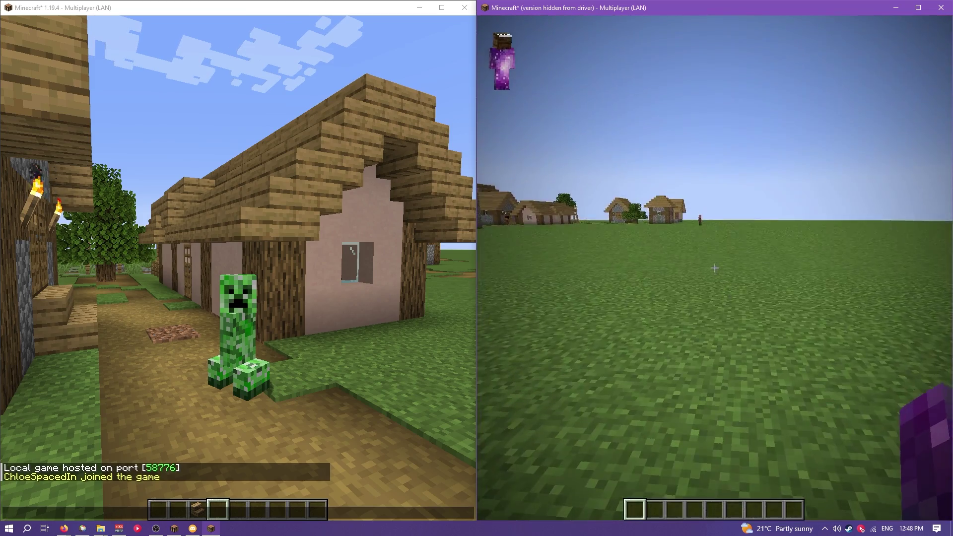
# As the second player, walk to the Creeper then back down the path watching it follow.
pyautogui.press('w')
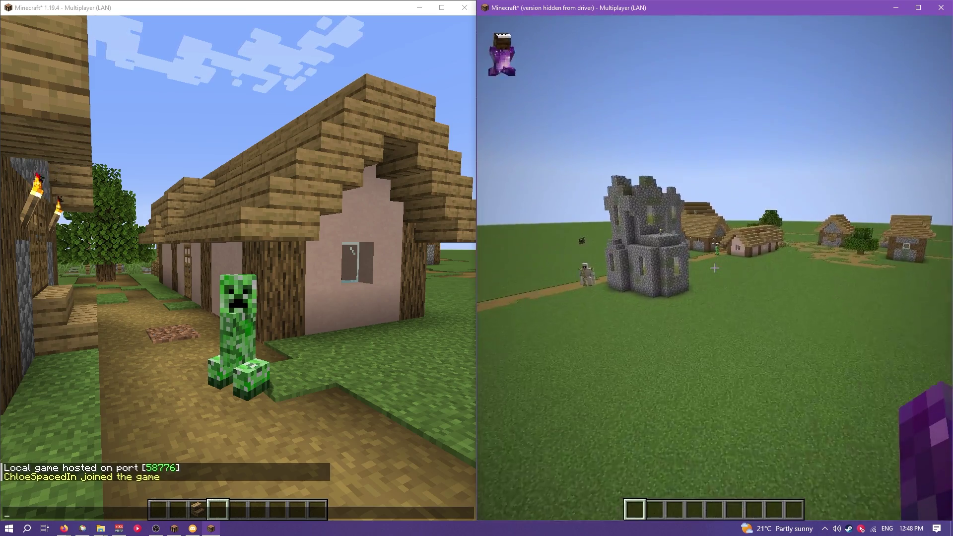
pyautogui.press('w')
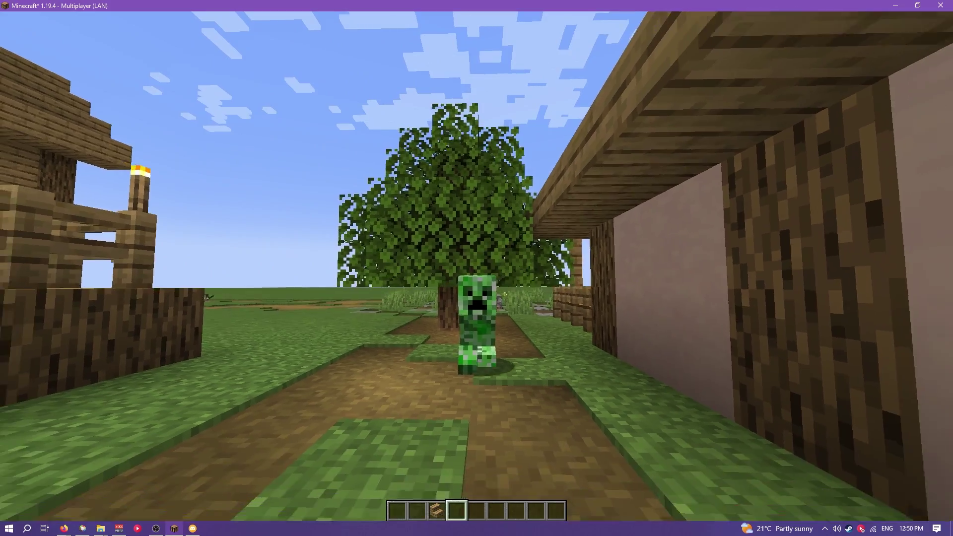
pyautogui.press('s')
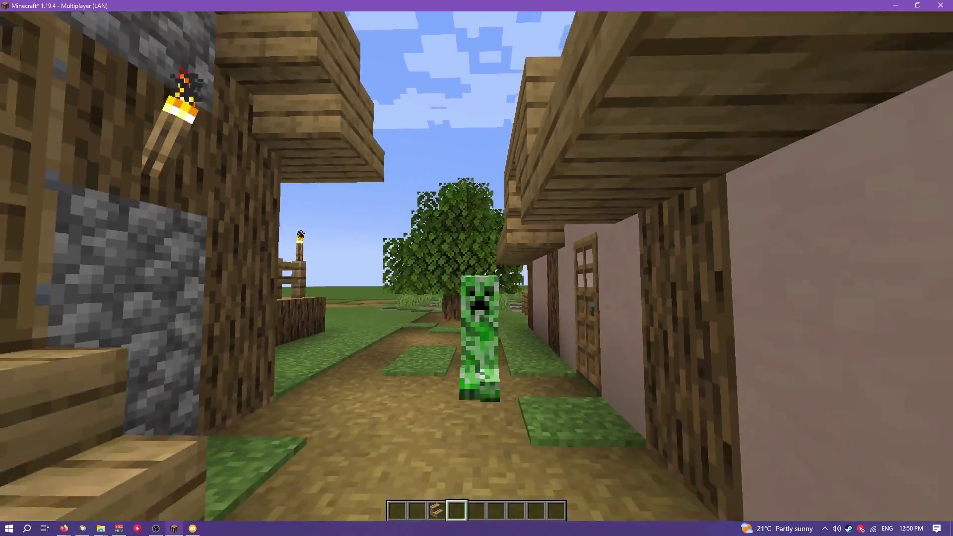
pyautogui.press('s')
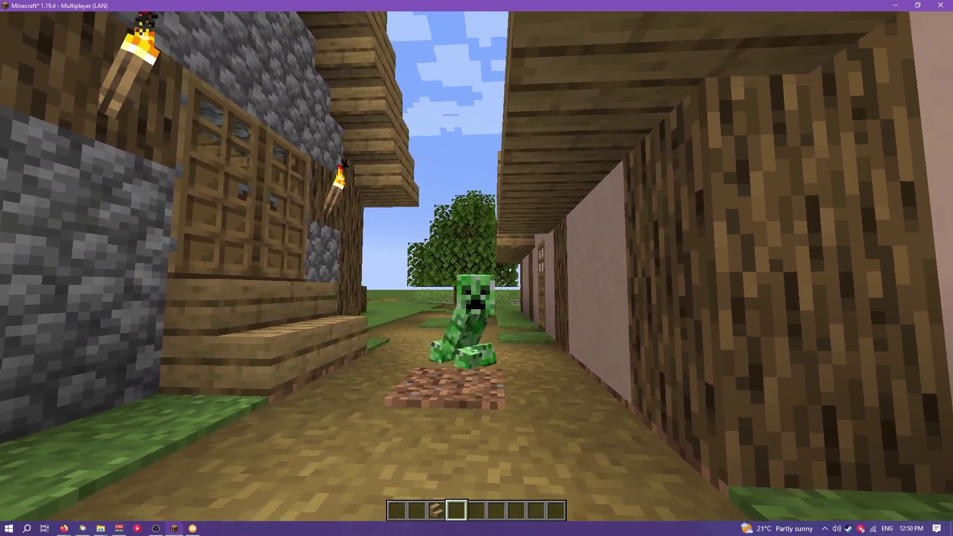
pyautogui.press('s')
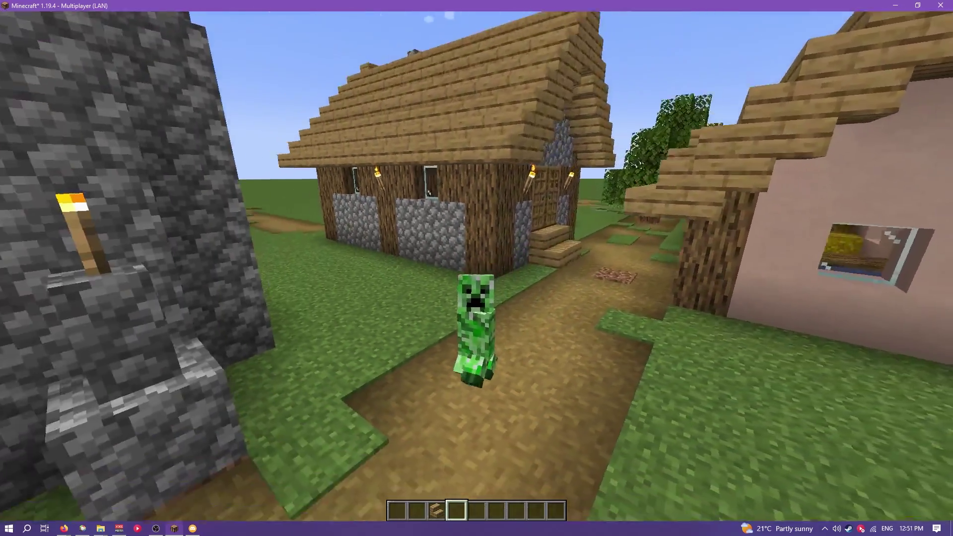
pyautogui.press('s')
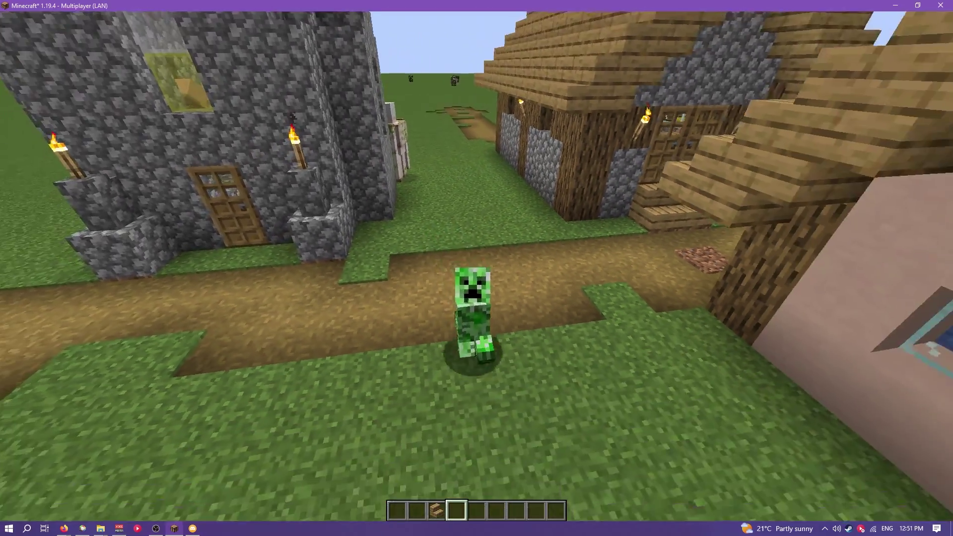
pyautogui.press('s')
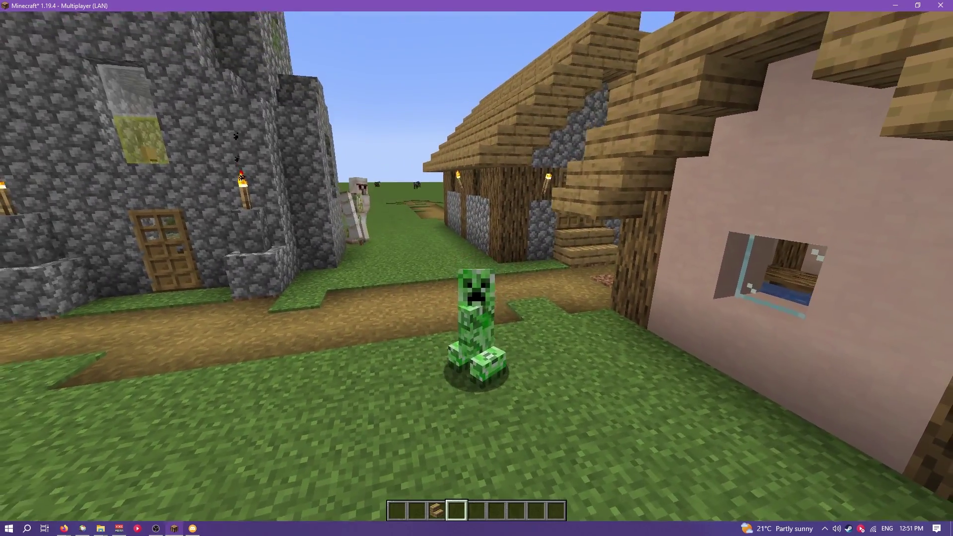